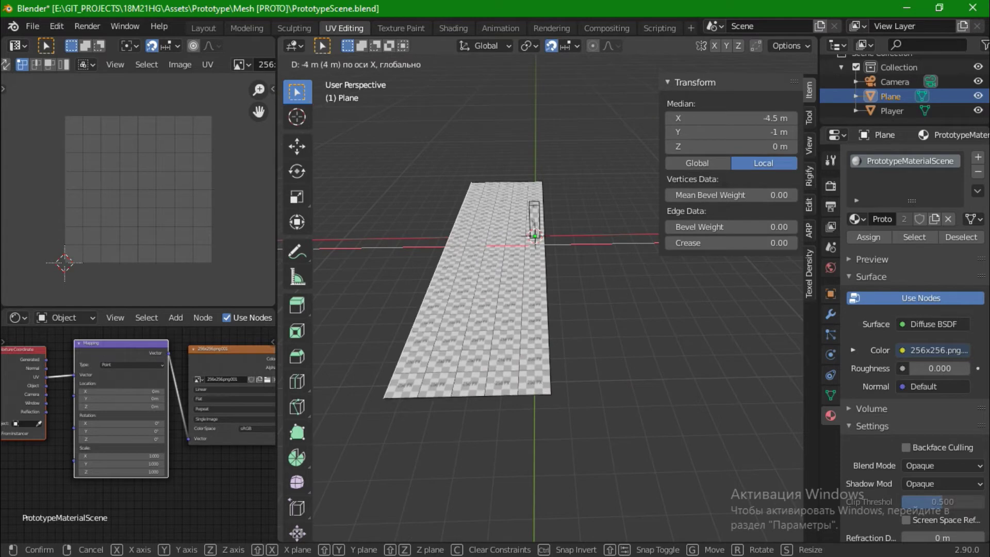
- Finish extending the floor plane and extrude its edge at Y 8.5 m upward 2 m to form the first wall
middle_click_drag(535, 236, 567, 289)
left_click(422, 235)
key("Tab")
key("Tab")
key("e")
key("Escape")
key("g")
key("z")
key("2")
key("Return")
middle_click_drag(121, 424, 137, 414)
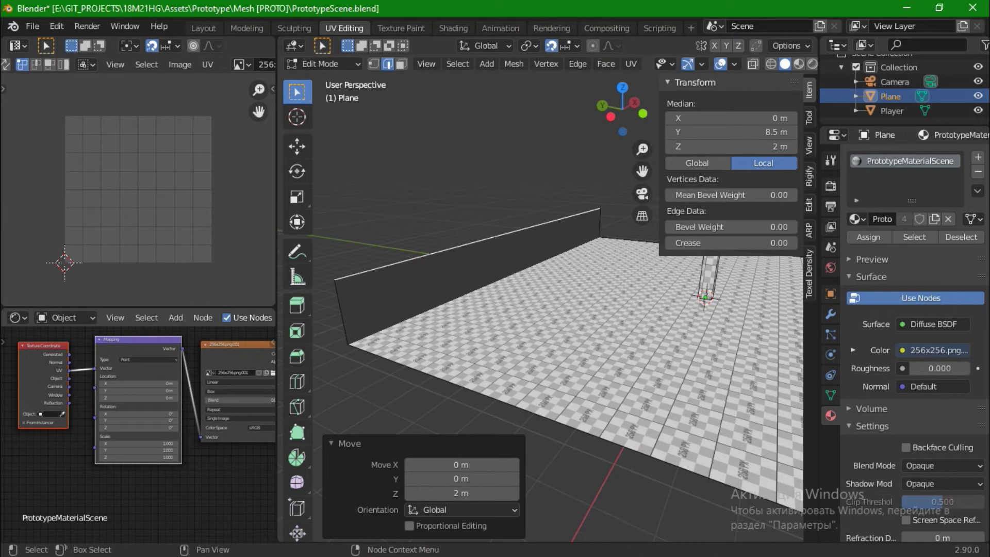
left_click_drag(69, 355, 95, 367)
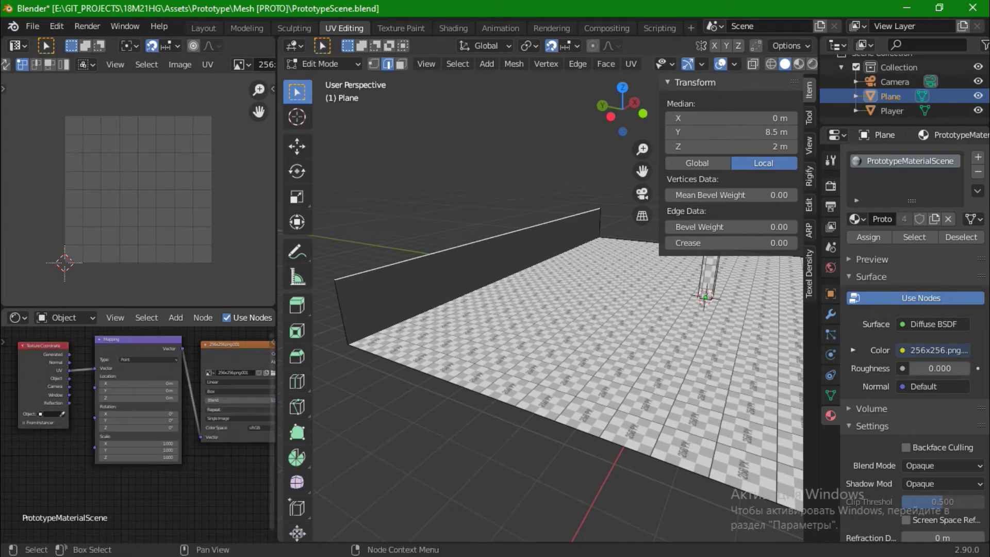
middle_click_drag(206, 413, 36, 424)
- Extrude the remaining floor edges 2 m upward to close the perimeter walls and merge the mesh's vertices
middle_click_drag(557, 309, 495, 315)
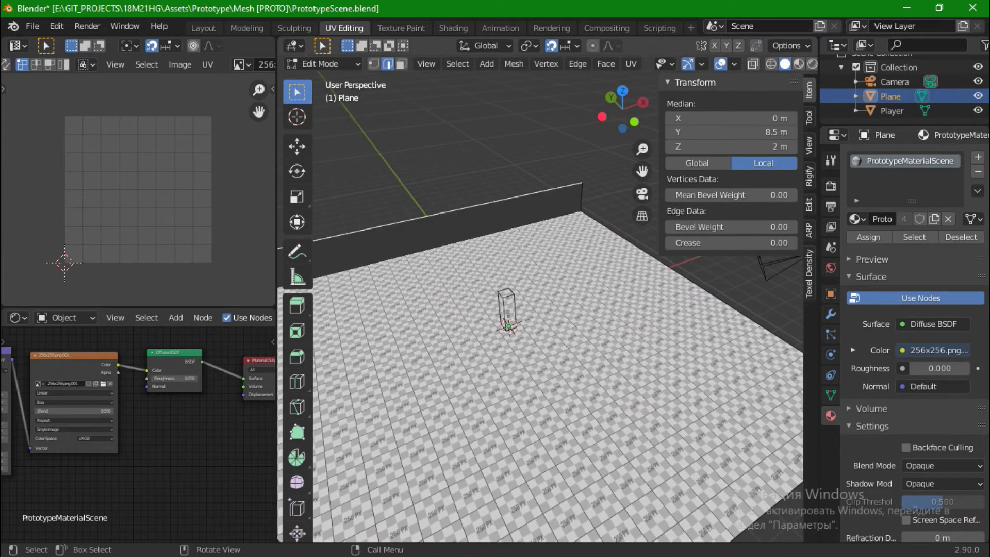
key("e")
key("ctrl+z")
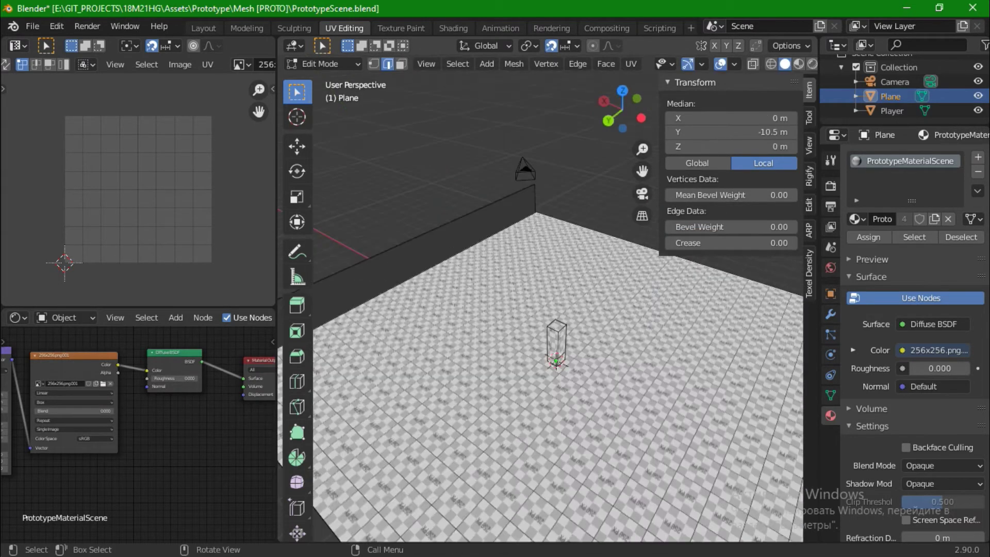
key("e")
key("e")
key("z")
key("Escape")
key("a")
key("m")
left_click(545, 345)
- Select the wall faces and map their UVs so each wall fills the UV square
middle_click_drag(545, 345, 567, 330)
key("3")
left_click(516, 235)
key("a")
middle_click_drag(515, 234, 351, 409)
key("u")
left_click(320, 466)
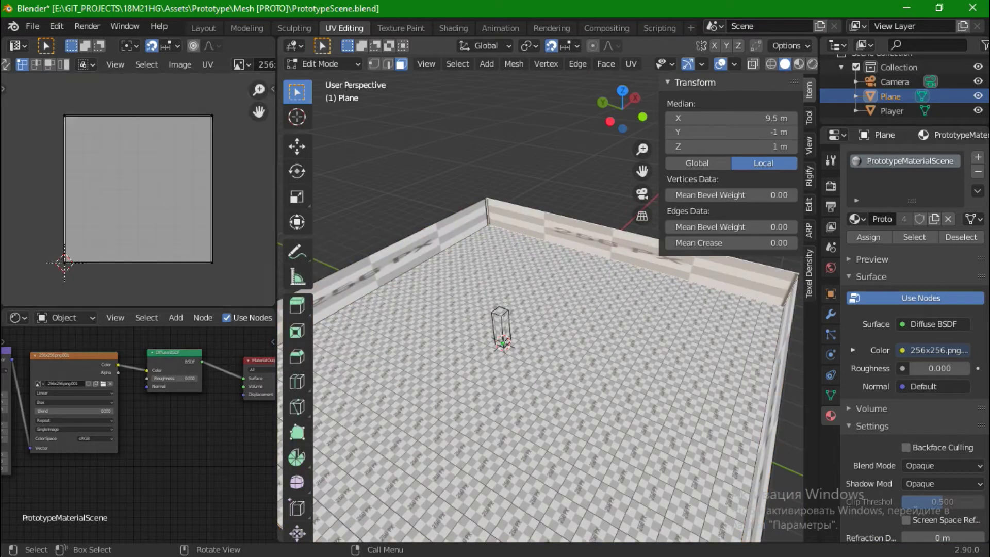
left_click_drag(38, 71, 242, 281)
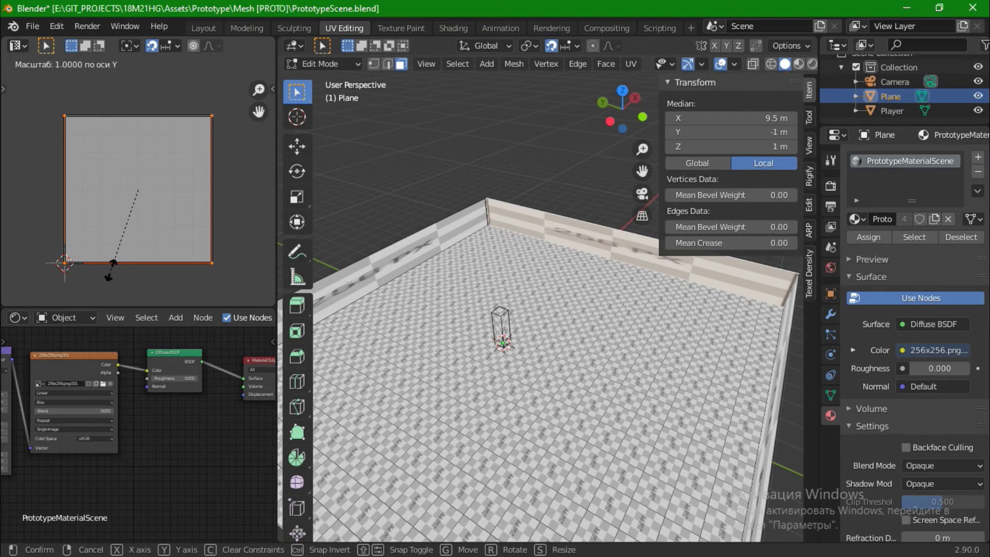
type("y-110")
key("BackSpace")
key("BackSpace")
key("BackSpace")
key("BackSpace")
type("x")
type("10")
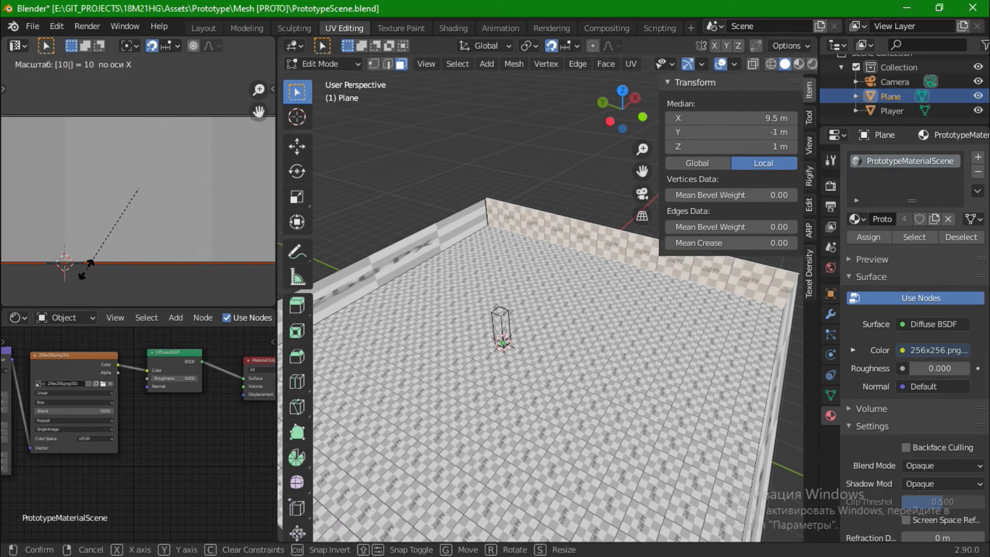
key("Escape")
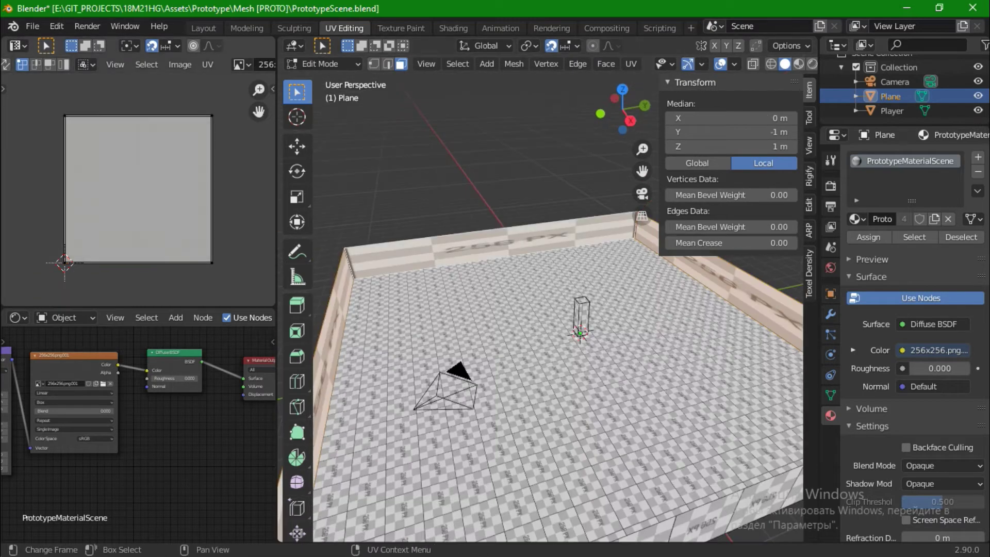
- Scale the UVs of all the walls so their checker texture matches the floor's tile density
key("a")
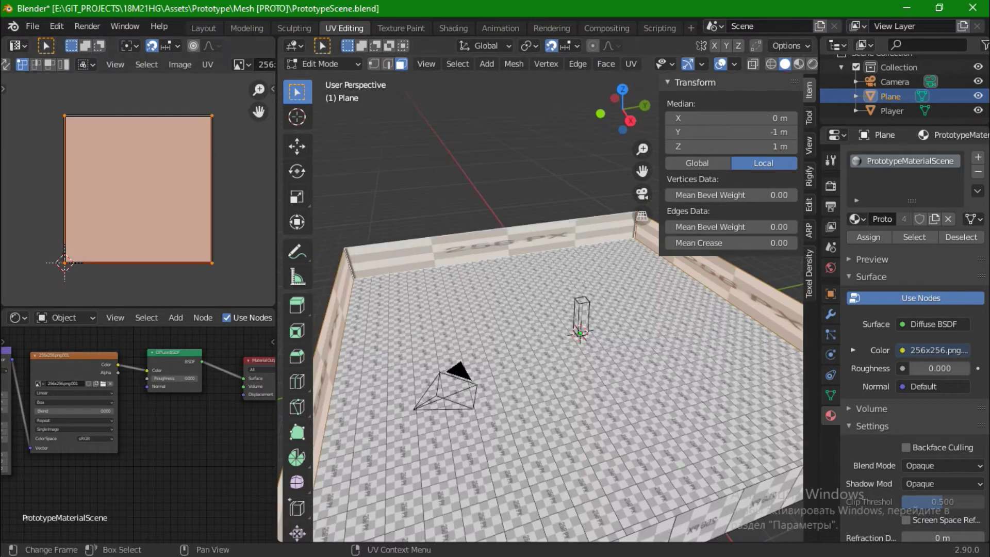
key("Return")
middle_click_drag(516, 310, 335, 309)
key("ctrl+z")
key("s")
key("Escape")
key("ctrl+l")
middle_click_drag(516, 310, 423, 310)
key("s")
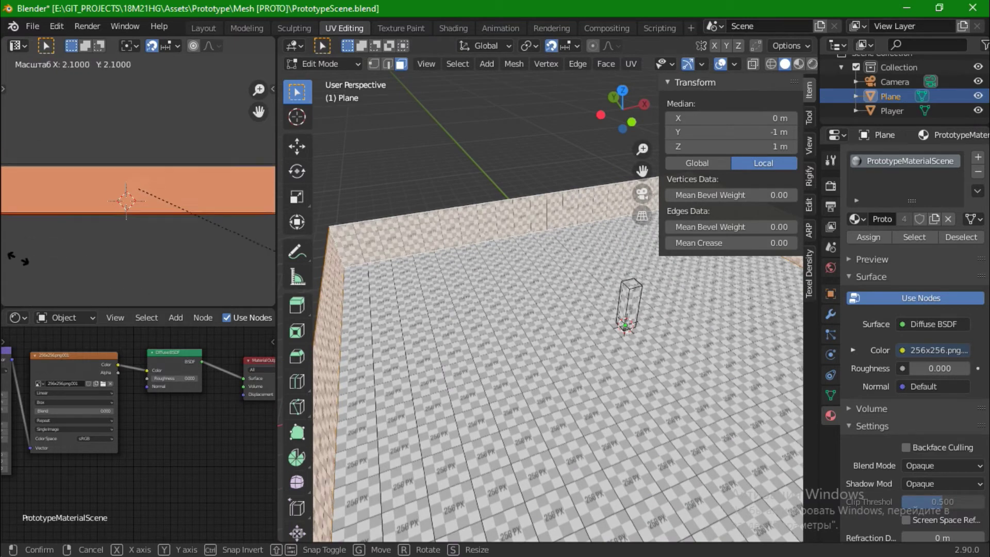
left_click(90, 240)
- Move the wall UVs to align the checker squares with the wall's edges and the floor grid
middle_click_drag(464, 361, 526, 361)
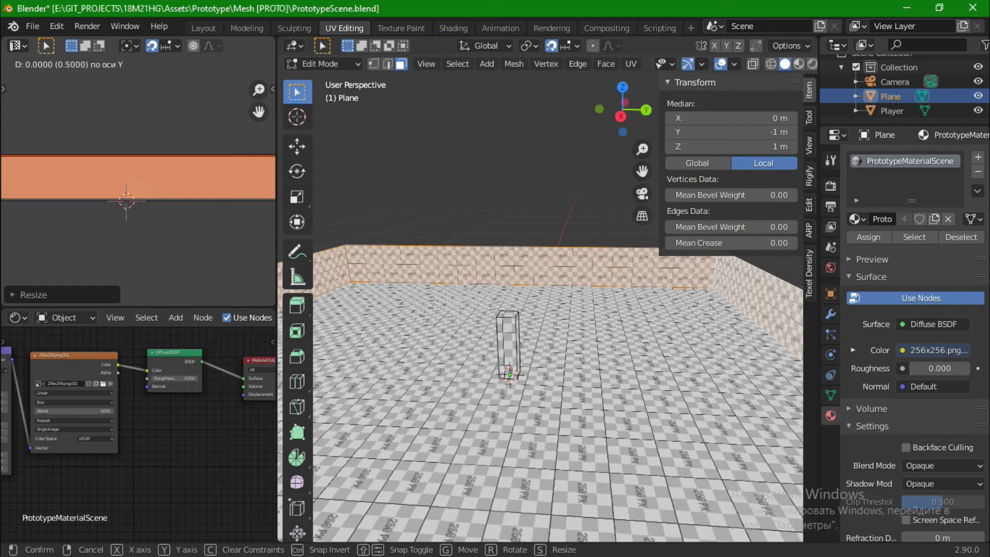
key("Return")
scroll(516, 361, "up", 3)
scroll(109, 218, "up", 2)
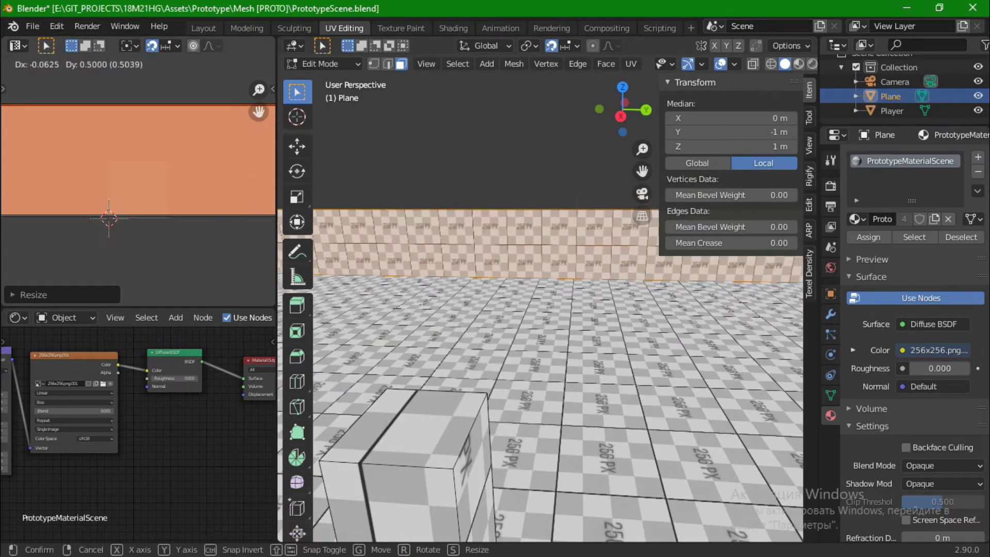
key("Return")
- Open the mesh transform options
middle_click_drag(515, 361, 532, 320)
left_click(515, 361)
key("2")
key("alt+a")
key("ctrl+z")
scroll(516, 361, "down", 3)
left_click(789, 46)
scroll(557, 310, "up", 5)
- Add a cube at the scene's origin and set its dimensions to 1 m on every side
key("alt+a")
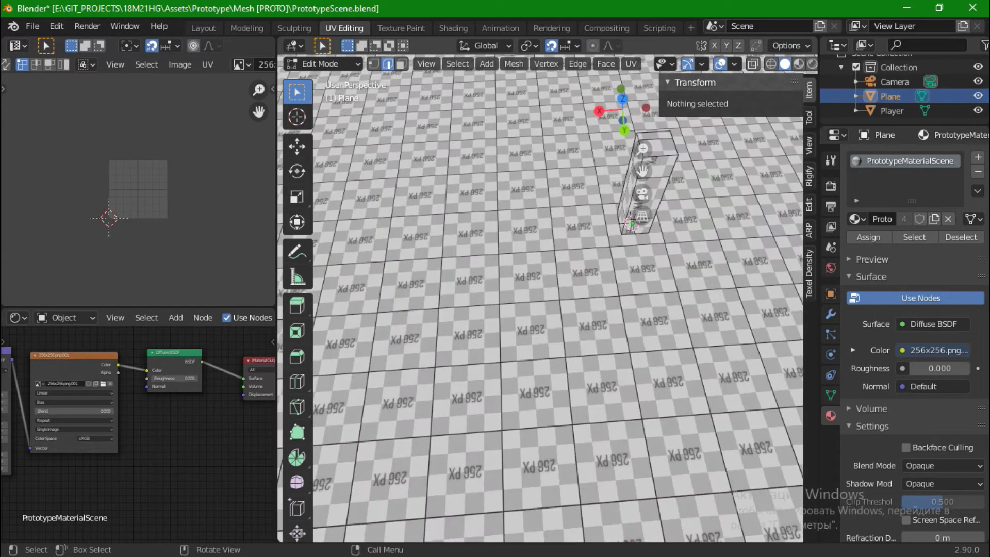
key("Tab")
key("shift+a")
left_click(579, 94)
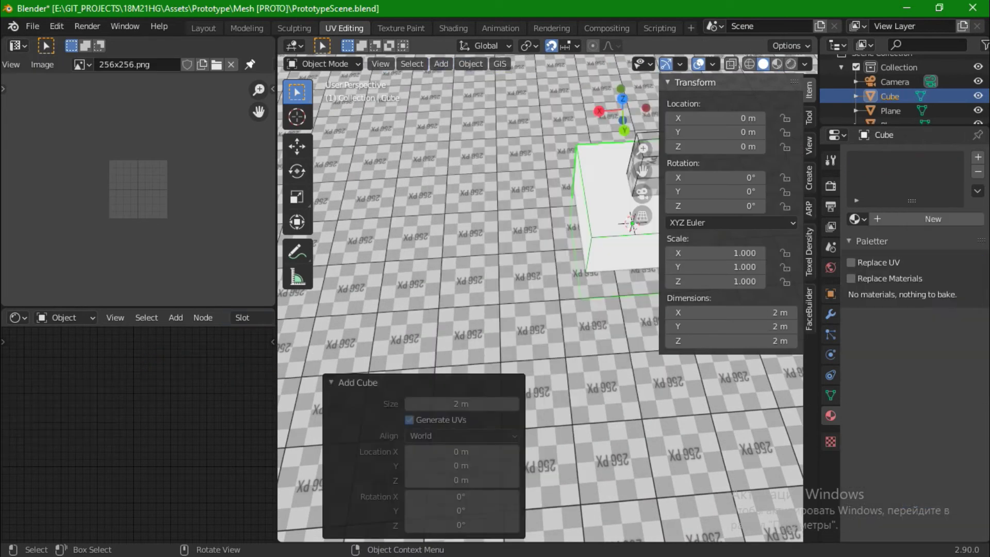
key("Tab")
type("1")
key("Return")
scroll(542, 310, "down", 2)
- Raise the cube 0.5 m along Z and set its origin to the centre of its base
key("g")
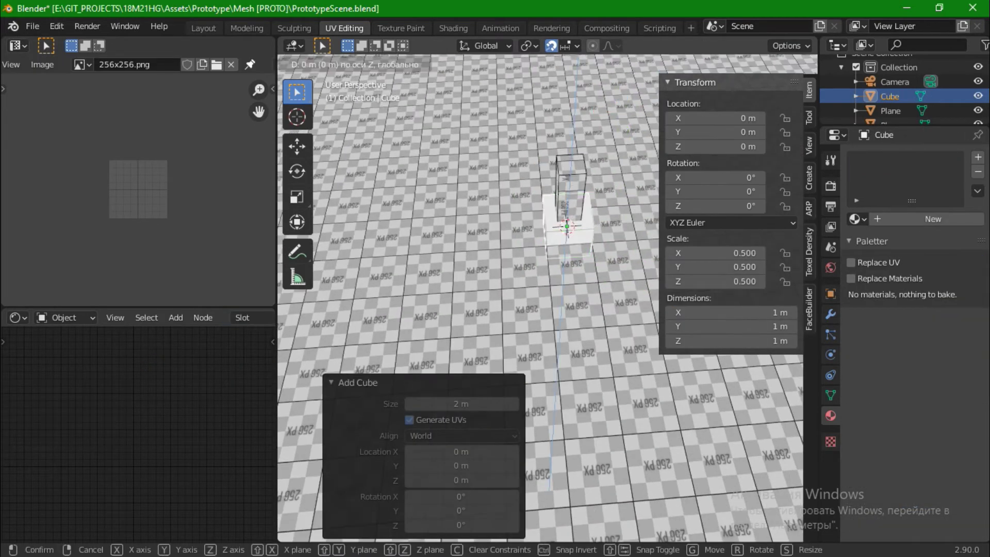
key("Return")
middle_click_drag(516, 335, 516, 289)
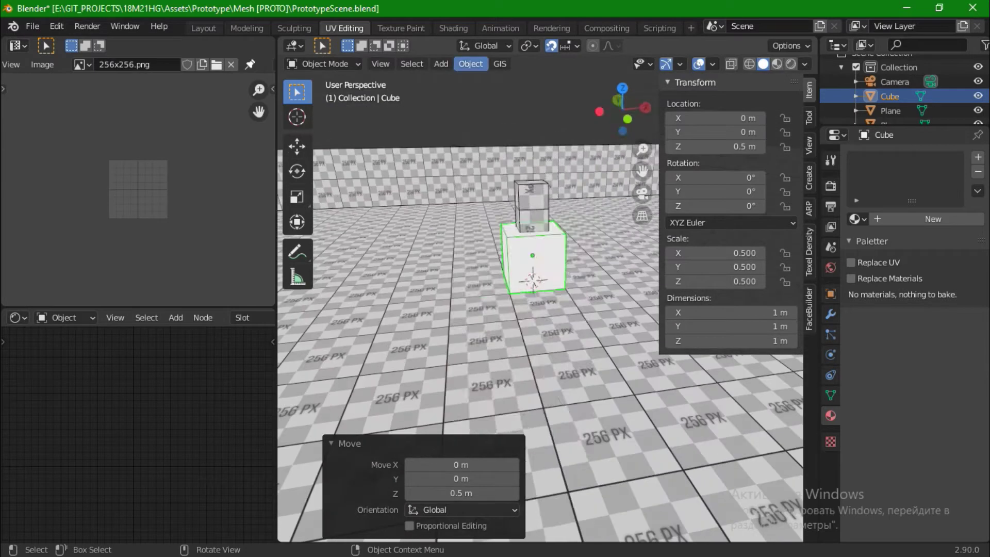
left_click(471, 63)
mouse_move(480, 93)
left_click(722, 126)
- Assign the existing PrototypeMaterialScene material to the cube
left_click(856, 219)
middle_click_drag(515, 336, 495, 325)
left_click(752, 258)
key("Tab")
key("Tab")
- Move the cube to X 4 m and Y -3 m on the floor
key("g")
key("y")
key("Return")
key("g")
key("x")
key("Return")
scroll(540, 361, "up", 5)
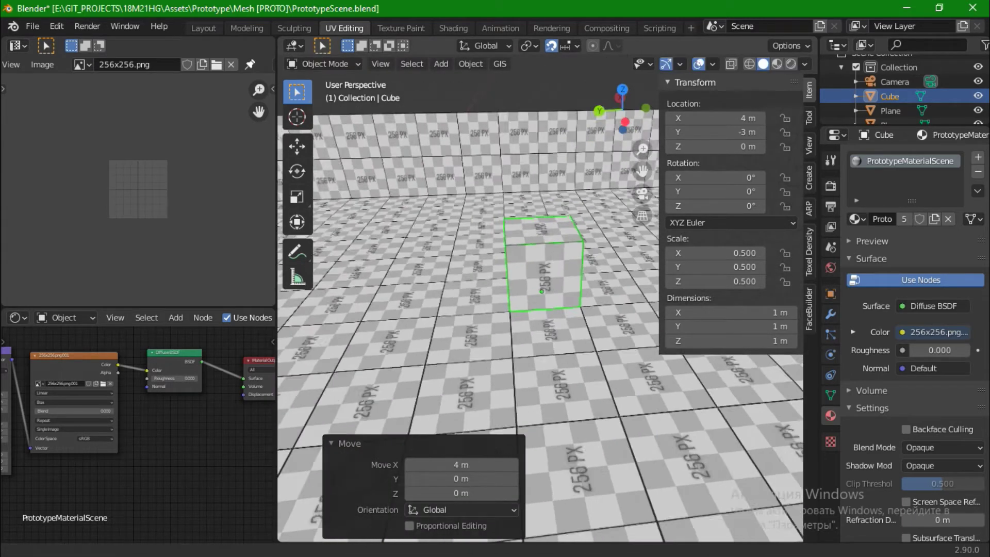
- Duplicate the cube 2 m along Y and shrink the copy to 0.5 m on every side
left_click(540, 413)
middle_click_drag(541, 309, 506, 289)
key("shift+d")
key("y")
key("2")
key("Return")
key("s")
left_click(530, 310)
- Scale the 0.5 m cube's UVs to half size, undoing the first attempt and redoing it
key("Tab")
key("s")
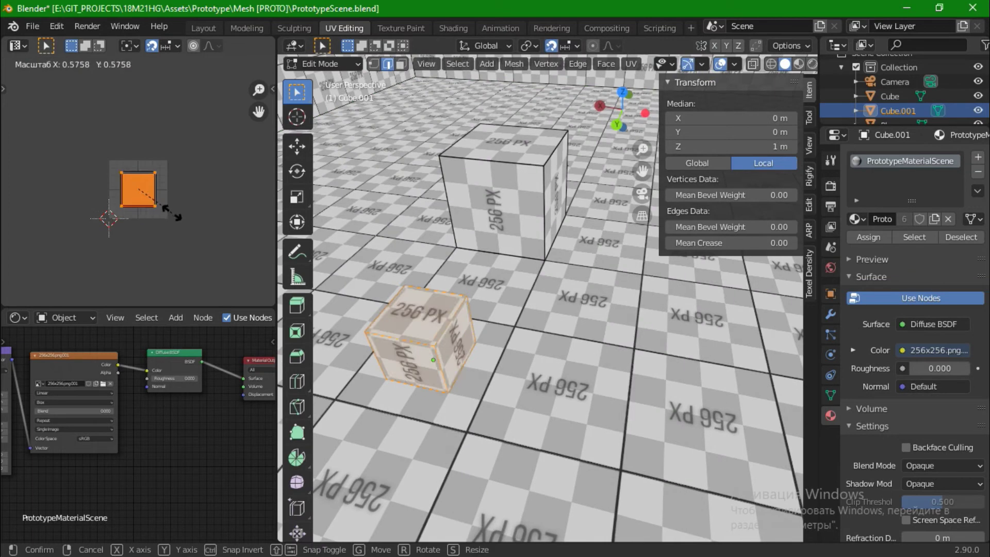
key("minus")
key("0")
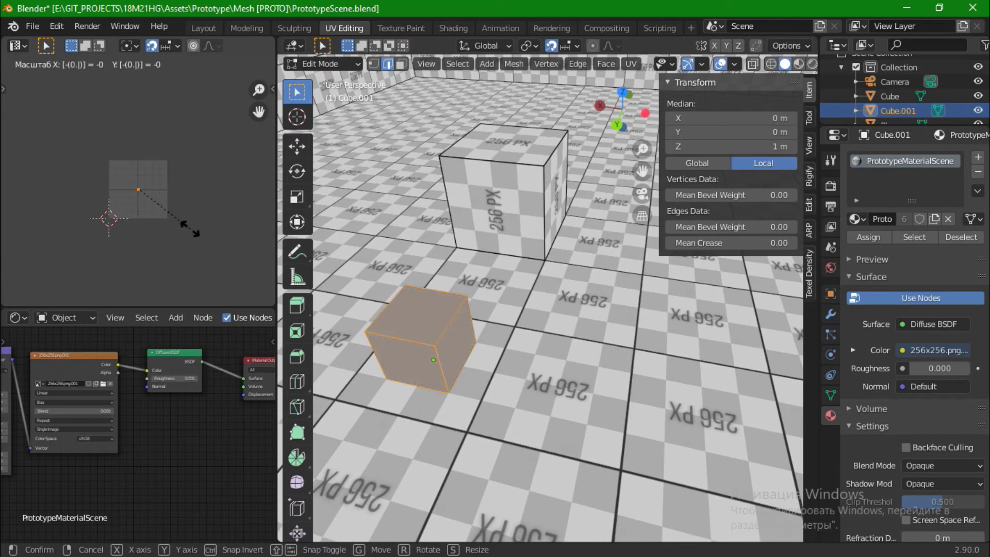
type(".5")
key("Return")
middle_click_drag(516, 310, 554, 290)
key("ctrl+z")
key("ctrl+z")
key("s")
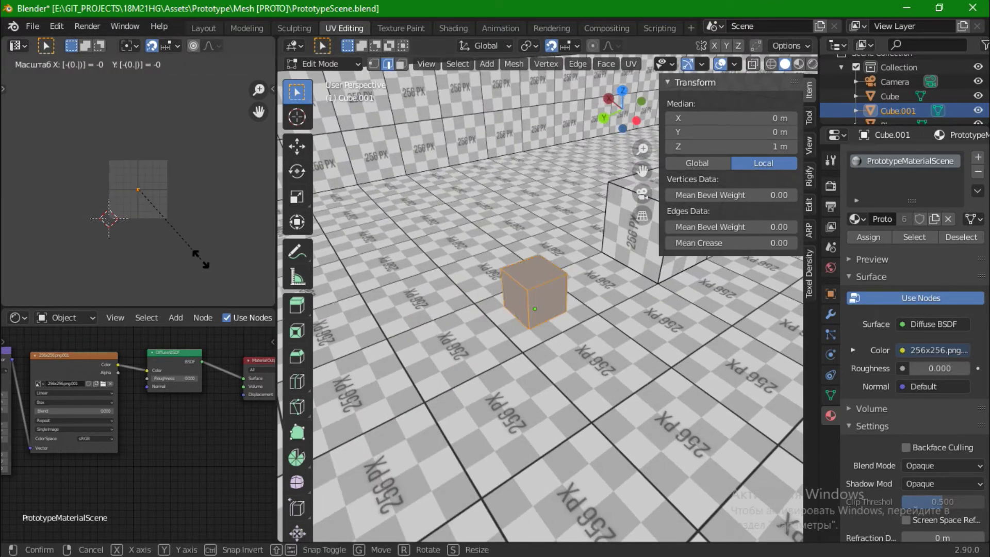
key("Escape")
key("ctrl+z")
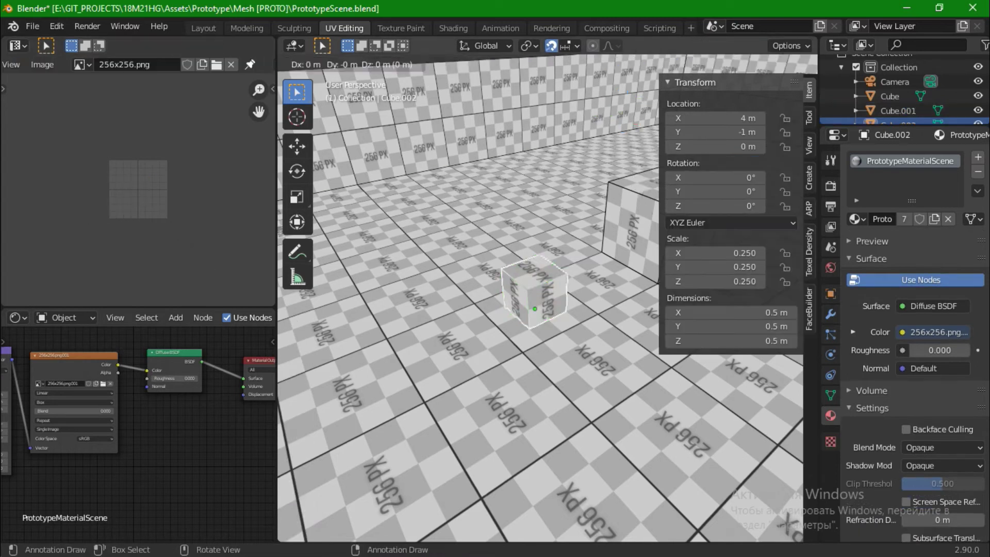
- Duplicate the 0.5 m cube 1 m along Y and set the copy's dimensions to 0.25 m on every side
key("shift+d")
key("y")
key("1")
key("Return")
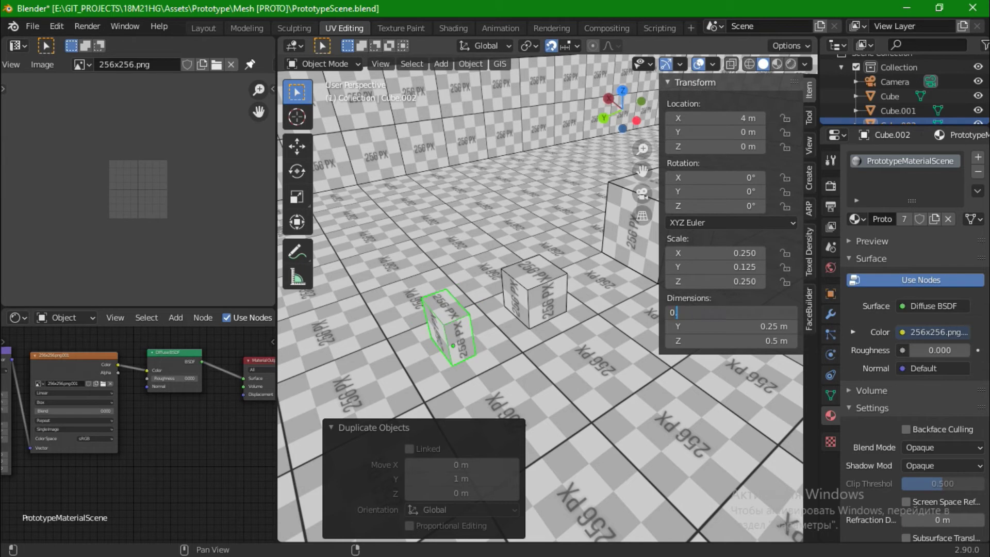
key("KP_Decimal")
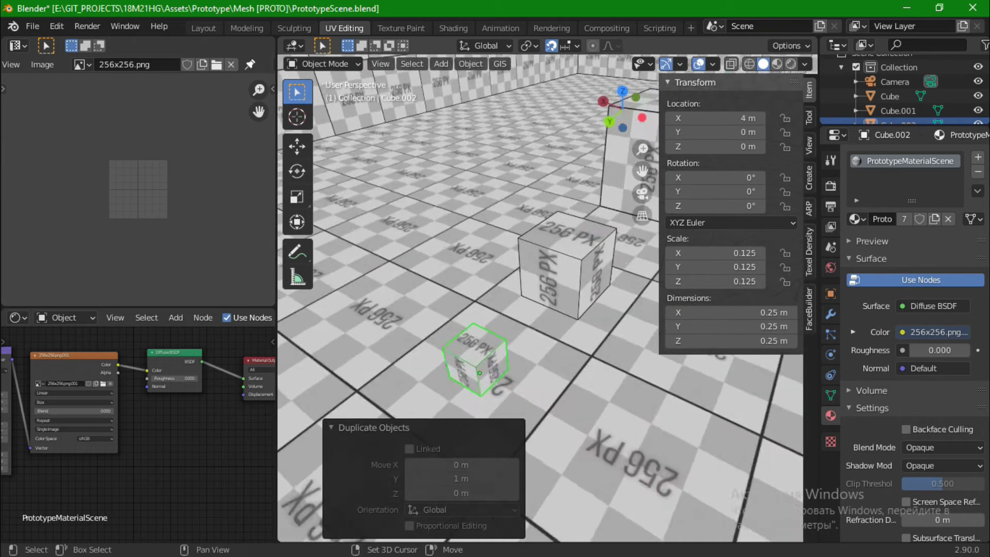
- Scale down the 0.25 m cube's UVs to match the checker density of the other cubes
key("Tab")
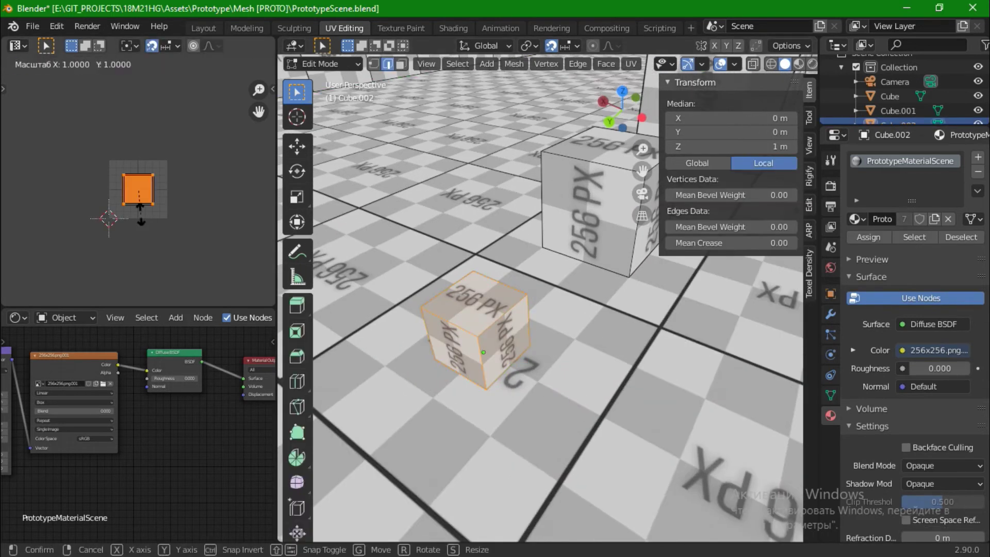
key("0")
key("Return")
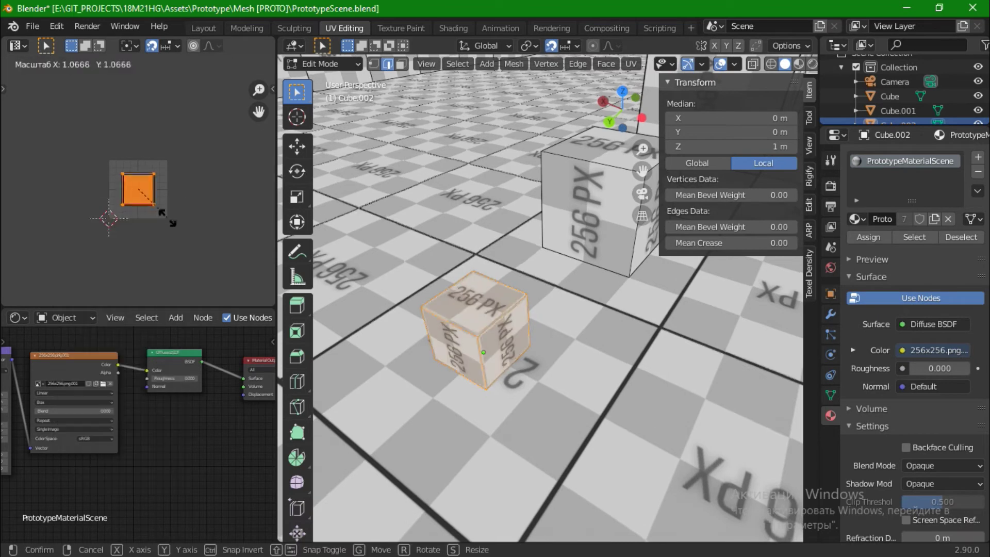
left_click(139, 192)
left_click(898, 111)
scroll(540, 313, "down", 5)
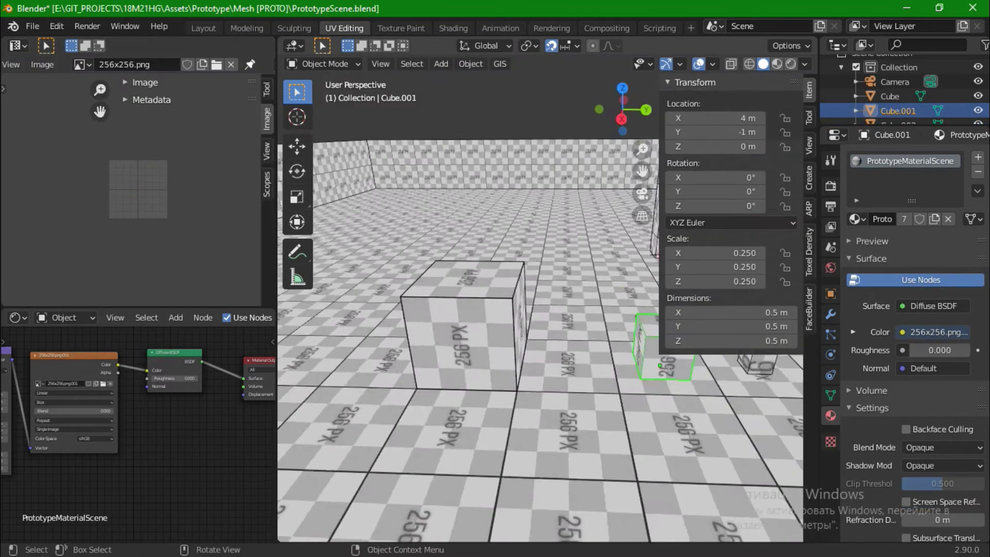
left_click(464, 413)
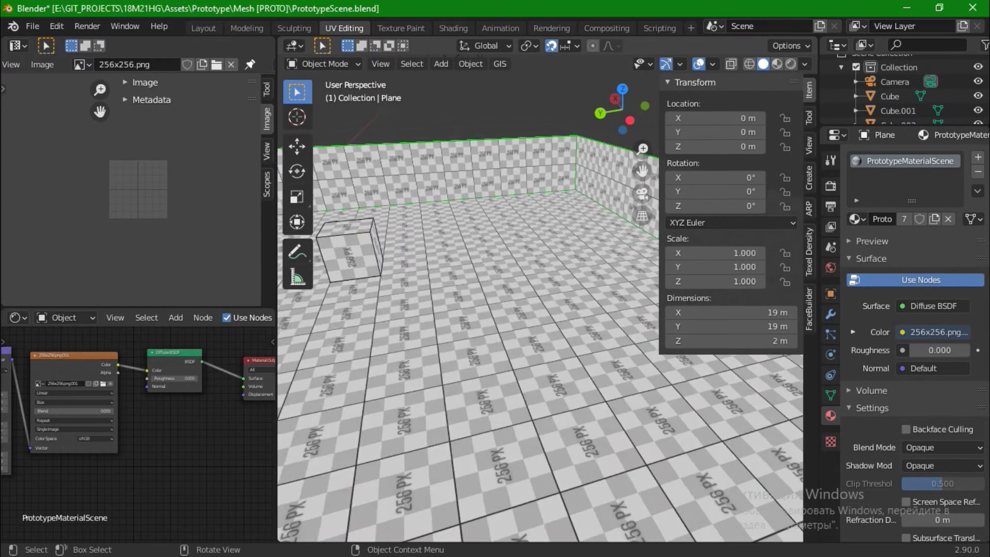
left_click(332, 267)
middle_click_drag(465, 361, 547, 345)
left_click(516, 412)
- Add a 2 m cube and move it along X to the wall on the negative X side
left_click(441, 64)
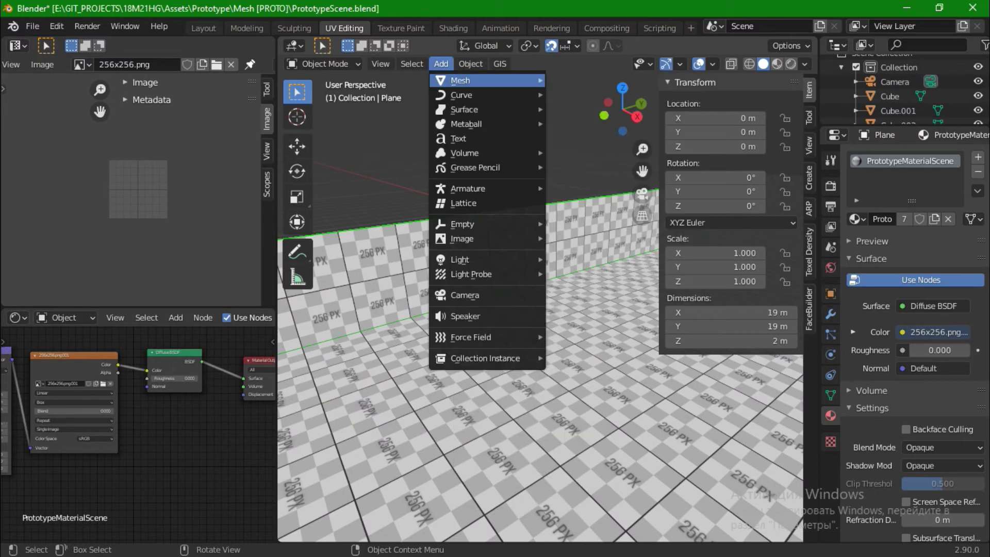
left_click(578, 98)
key("g")
key("x")
key("Return")
key("g")
key("x")
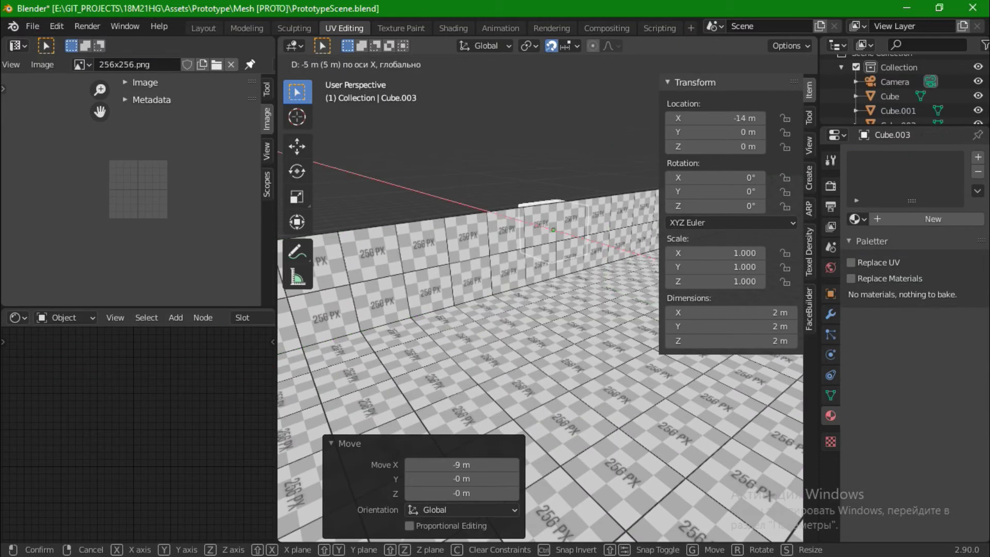
key("Return")
- Lower the new cube's top to make it 1 m tall and delete its unneeded geometry
key("Tab")
key("g")
key("z")
key("Return")
scroll(542, 310, "down", 4)
middle_click_drag(542, 309, 516, 361)
key("x")
left_click(407, 279)
- Place the block against the wall at X -8.5 m, Y -7.5 m, Z 2 m and duplicate it to Y -4.5 m
key("Tab")
middle_click_drag(541, 309, 516, 269)
key("g")
key("x")
key("Return")
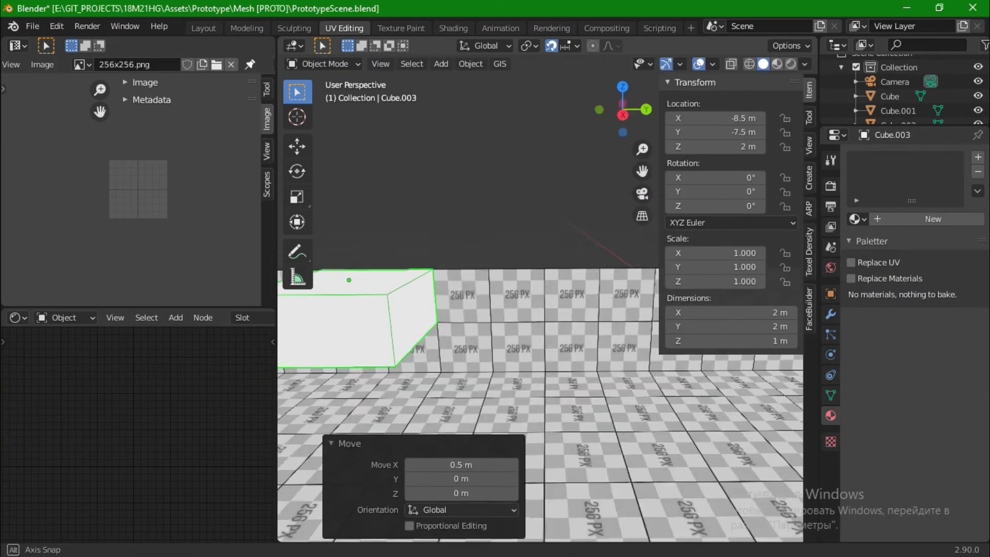
middle_click_drag(542, 309, 516, 294)
key("Return")
- Raise the top edges of the room's walls by 2 m along Z
left_click(516, 387)
key("Tab")
key("a")
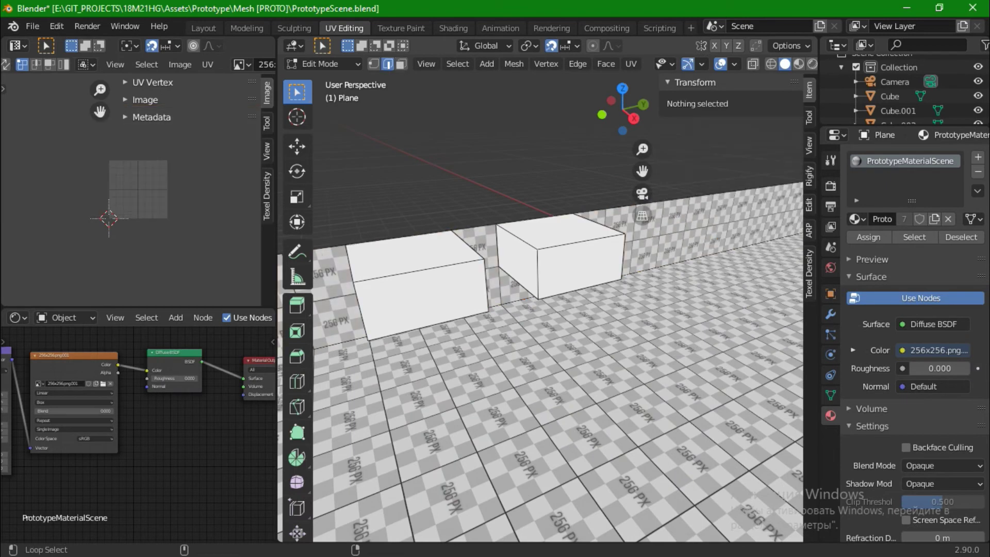
key("g")
key("z")
key("Return")
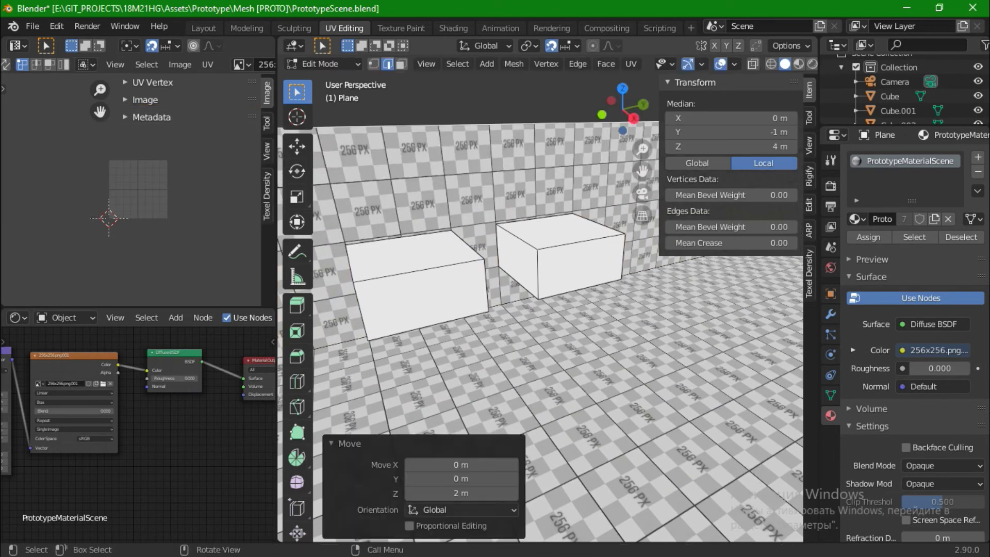
key("Tab")
left_click(559, 258)
middle_click_drag(537, 309, 531, 304)
key("Tab")
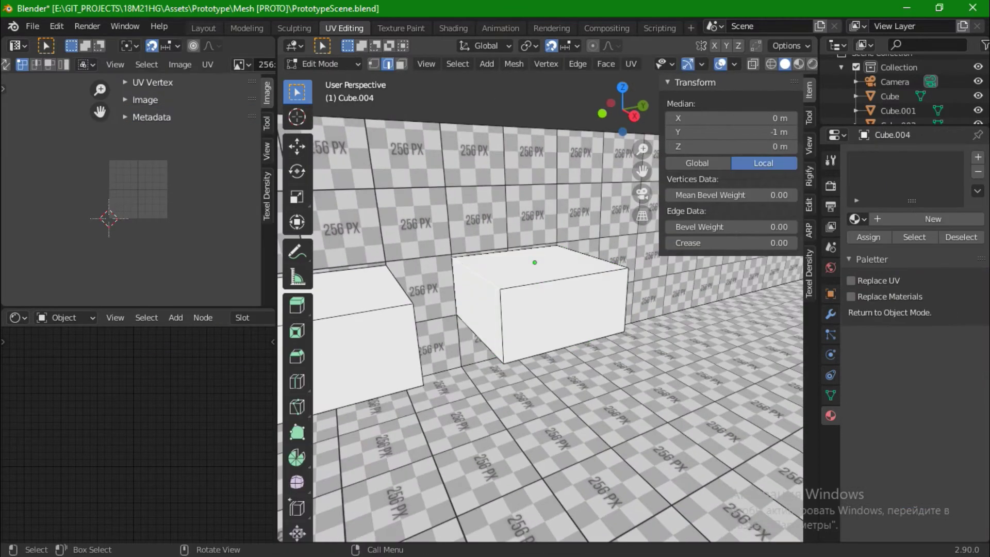
scroll(540, 300, "up", 2)
key("g")
key("Escape")
key("Tab")
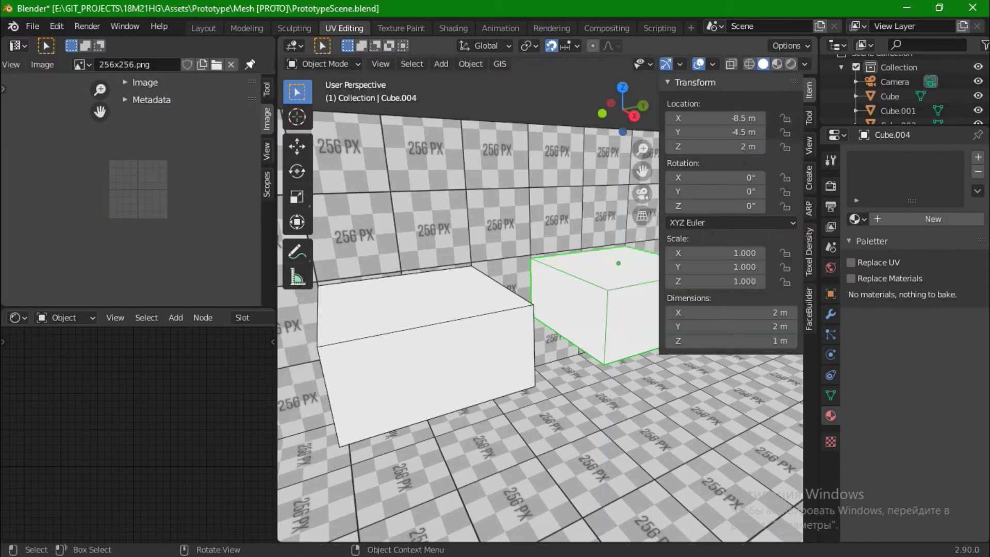
- Select the room's linked wall faces up to the seams and shift their UVs vertically to align the checker texture
scroll(540, 299, "up", 3)
middle_click_drag(540, 299, 526, 320)
scroll(526, 320, "down", 2)
key("Tab")
key("shift+l")
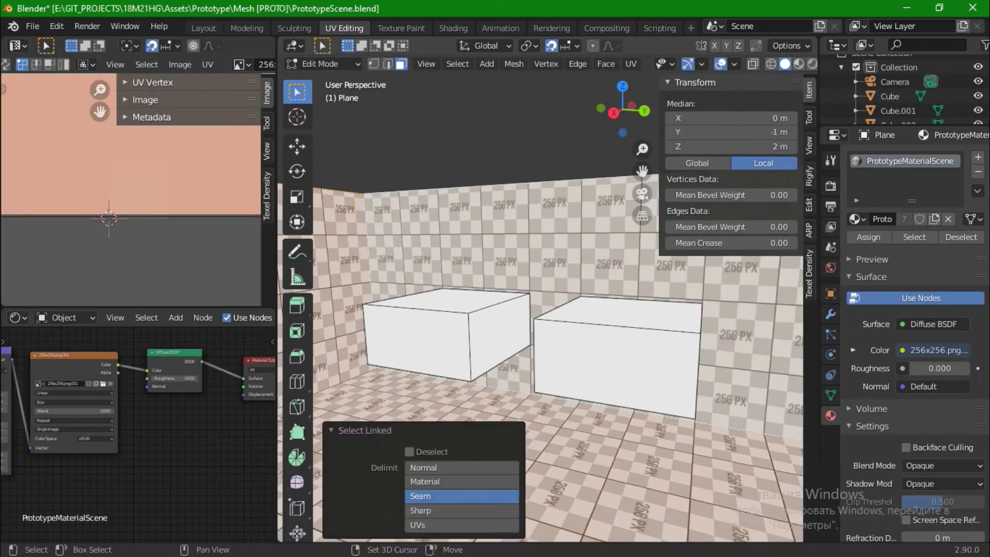
key("a")
key("g")
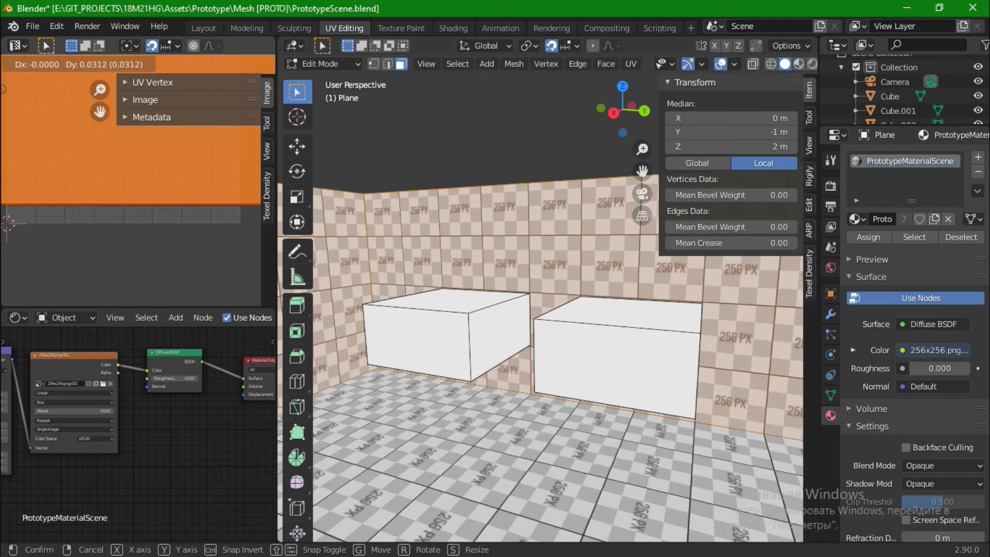
key("Return")
scroll(540, 289, "up", 2)
key("g")
key("z")
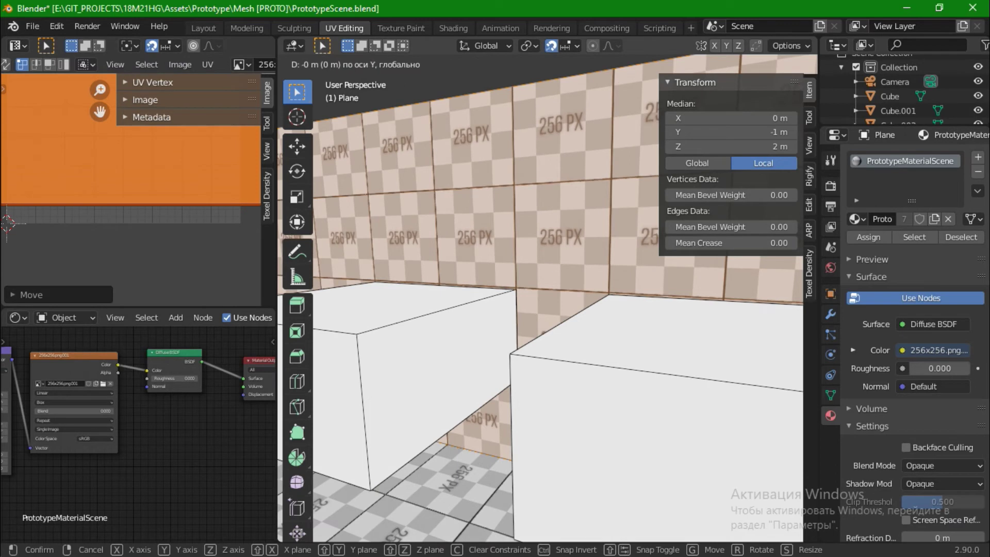
key("Escape")
key("g")
key("y")
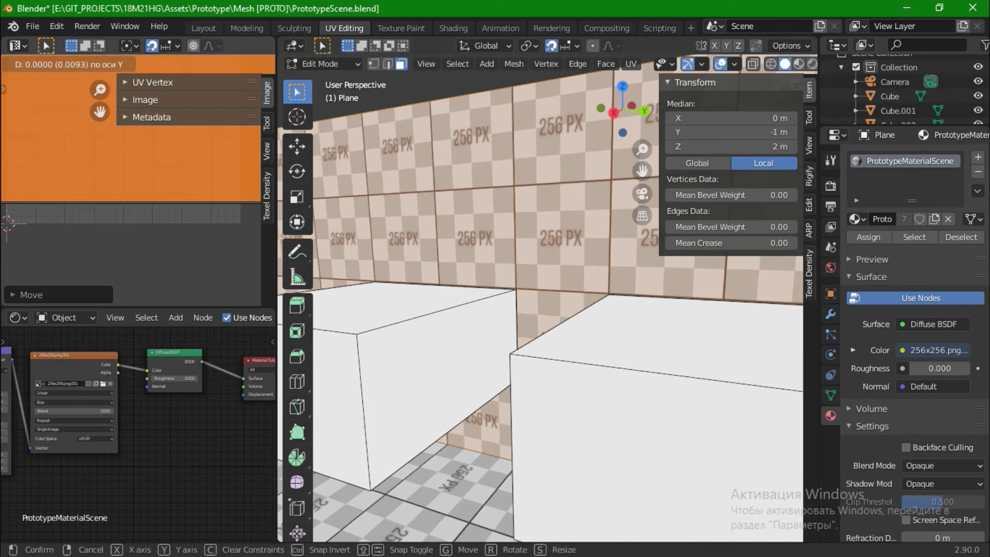
key("Escape")
- Give the block at Y -7.5 m the PrototypeMaterialScene material and map its faces to the checker texture
scroll(540, 289, "down", 3)
key("Tab")
left_click(512, 332)
key("Tab")
key("ctrl+l")
key("u")
left_click(442, 344)
key("Tab")
left_click(495, 330)
key("ctrl+a")
left_click(462, 368)
key("Tab")
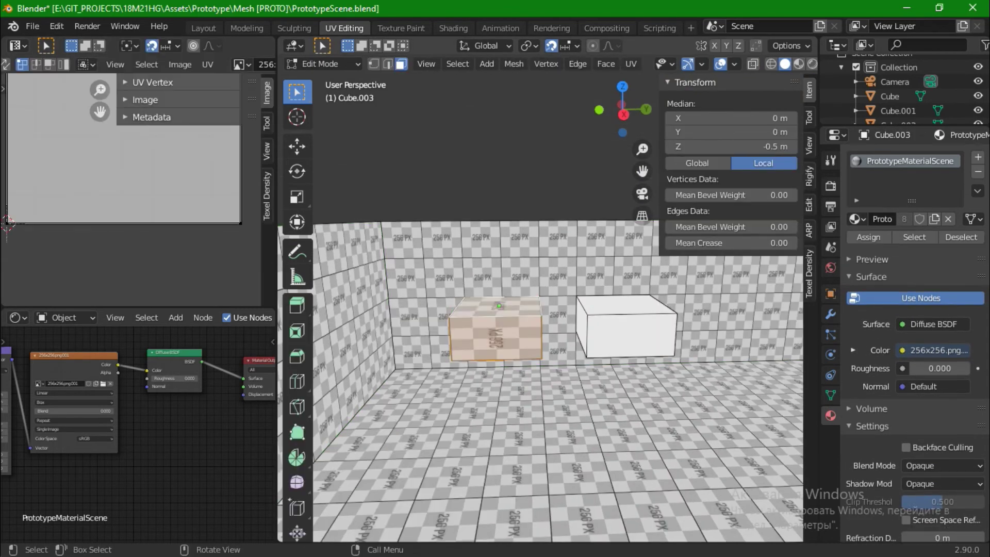
- Try re-unwrapping the faces of the textured block and undo the last unwrap
scroll(540, 382, "down", 2)
key("Tab")
scroll(540, 361, "up", 3)
key("Tab")
left_click(485, 309)
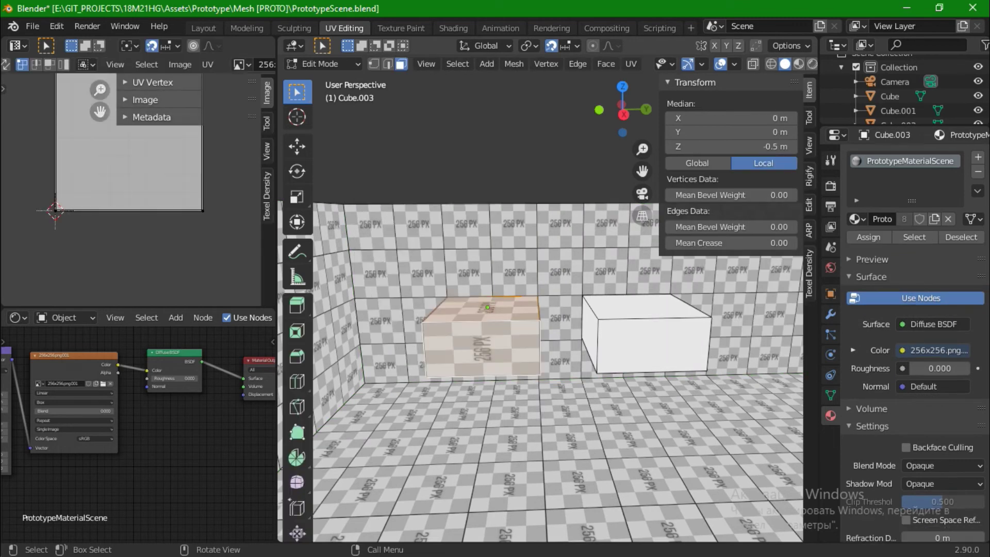
key("u")
key("Return")
key("u")
key("Return")
key("u")
key("Return")
key("ctrl+z")
mouse_move(542, 361)
middle_mouse_down()
mouse_move(542, 330)
mouse_move(547, 377)
mouse_move(544, 364)
middle_mouse_up()
left_click_drag(100, 111, 122, 163)
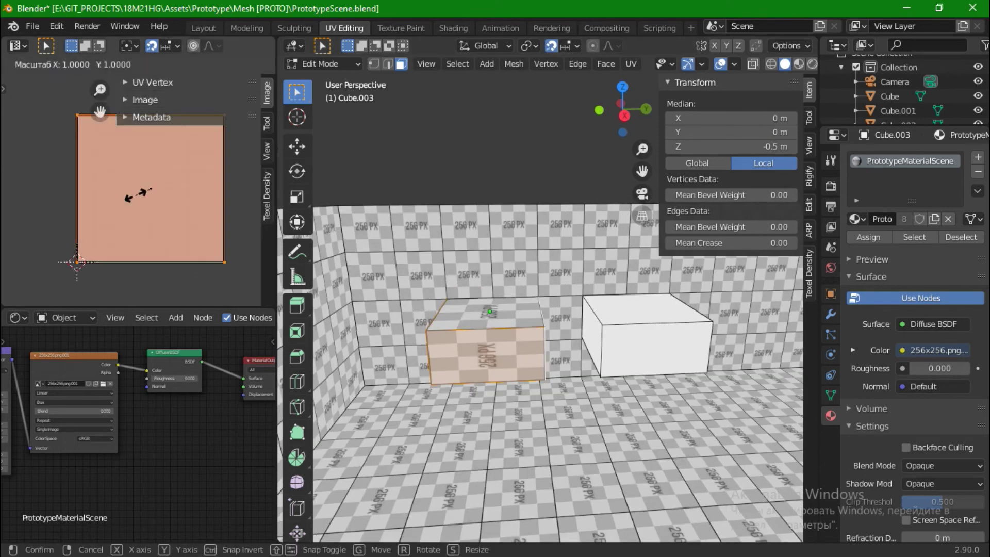
type("-0")
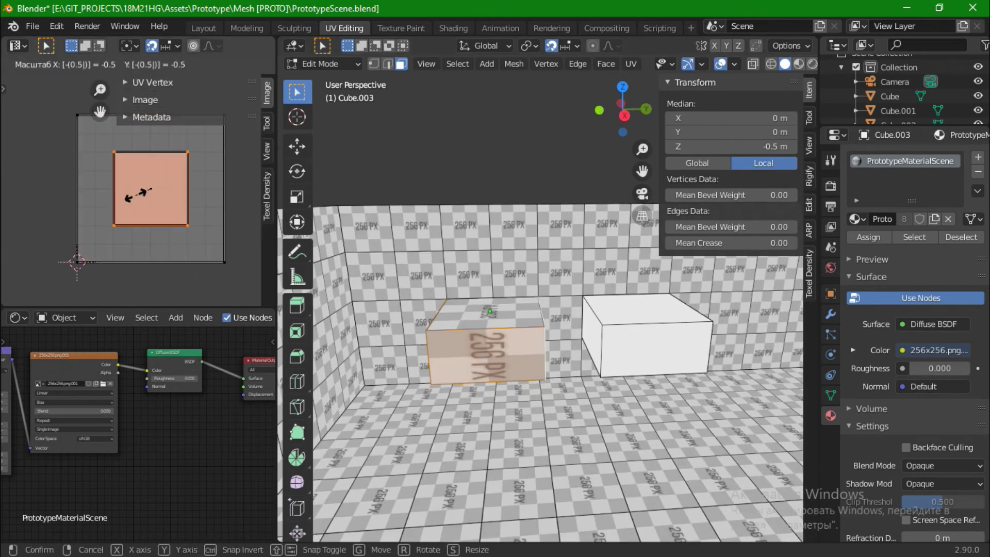
key("Escape")
- Scale the UVs of the textured block's side faces by 0.5 along X
type("x")
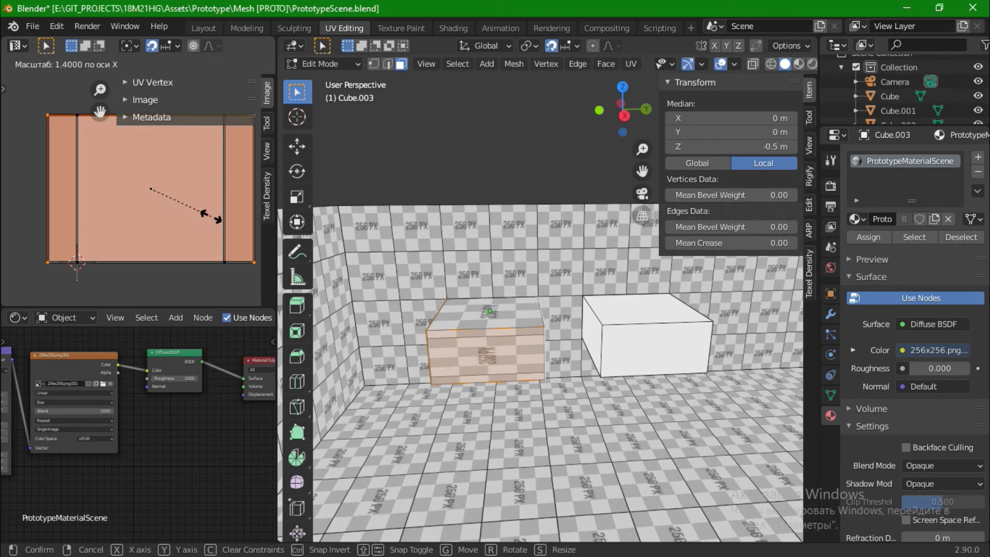
type("0.5")
key("Return")
- Replace the untextured block with a duplicate of the textured one offset 3 m along Y, and raise it 1 m along Z
key("Tab")
left_click(640, 343)
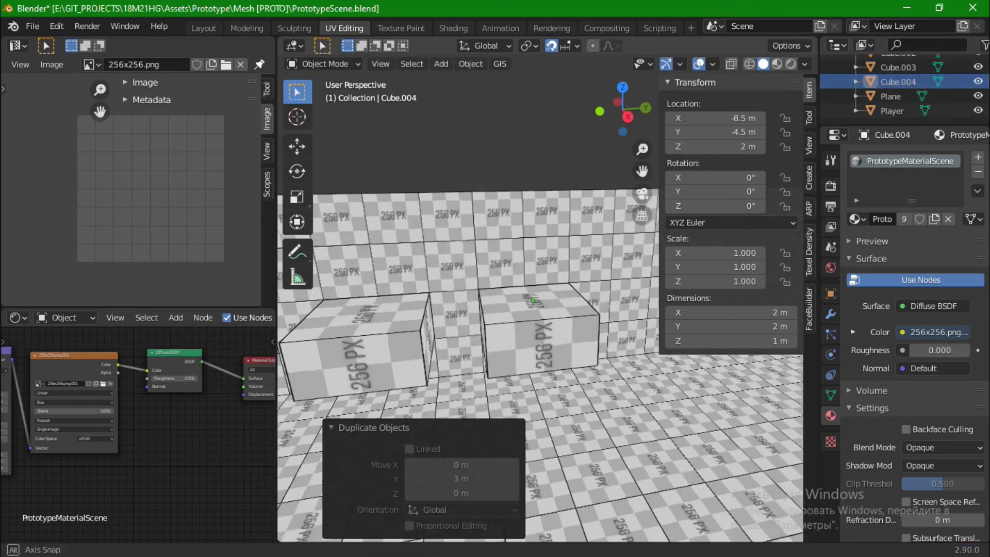
key("g")
key("z")
key("1")
key("Return")
middle_click_drag(516, 361, 547, 361)
key("g")
key("z")
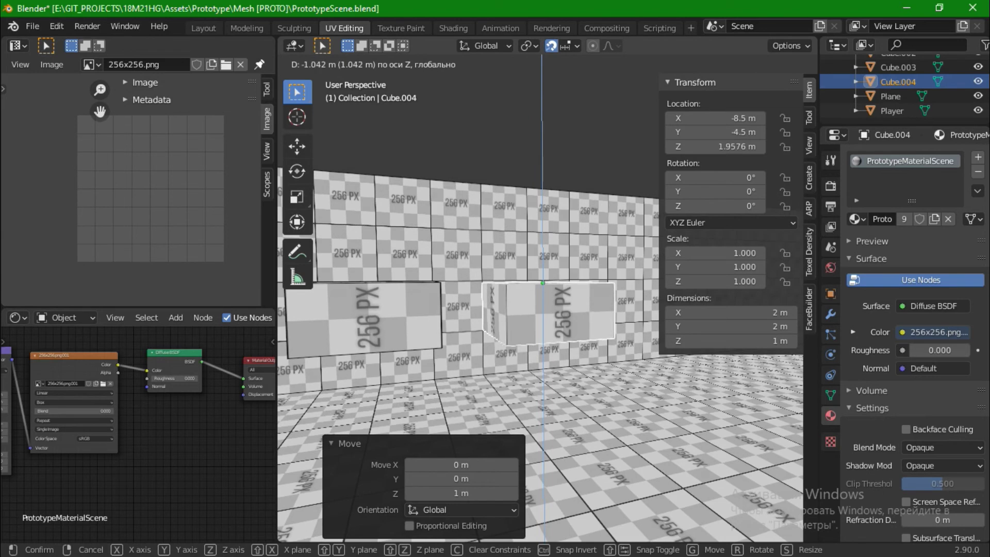
key("Escape")
- Duplicate the textured block at Y -7.5 m toward the corner, placing the copy at Y -9.5 m and Z 1.78 m
middle_click_drag(541, 309, 568, 305)
key("shift+d")
key("y")
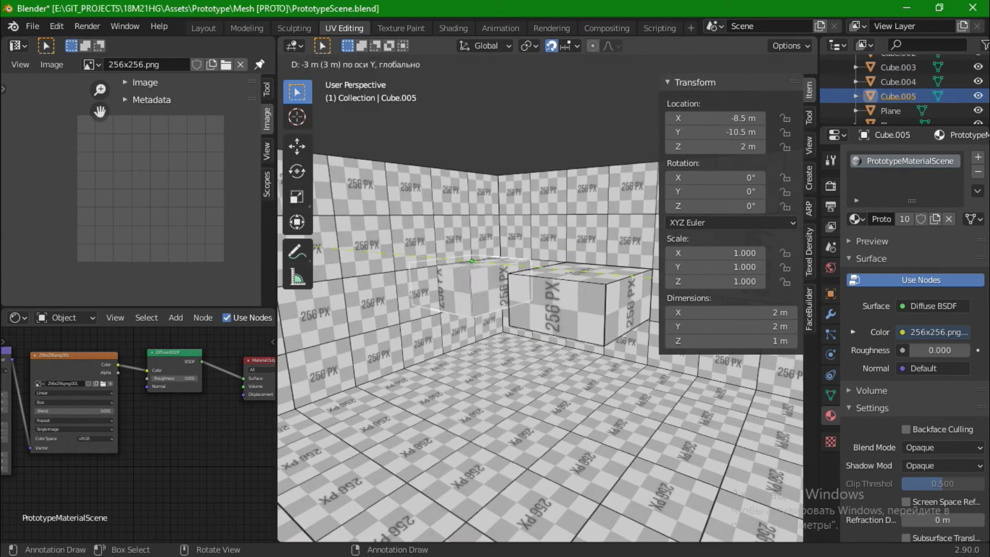
key("Return")
key("g")
key("Return")
key("KP_Decimal")
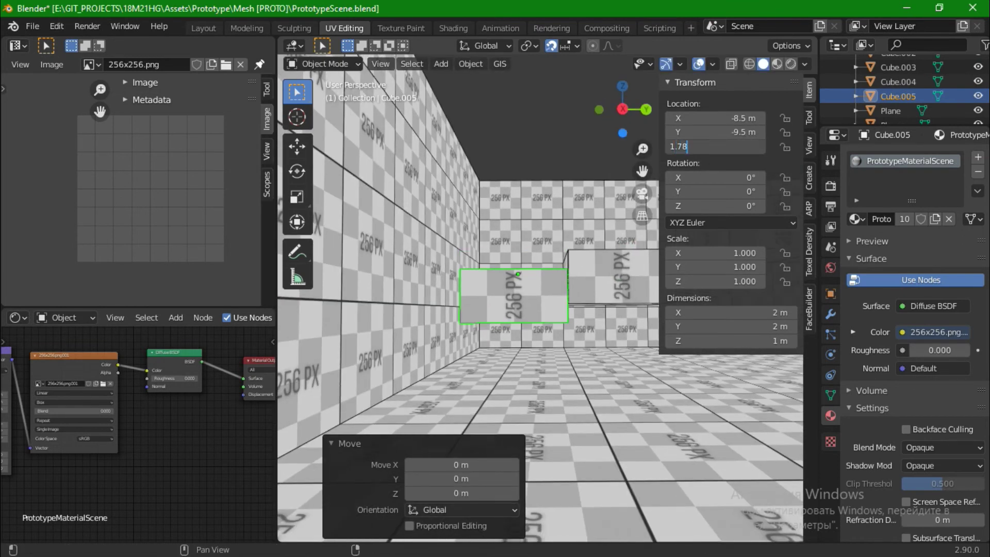
key("Return")
- Move the middle block 1 m along Y to Y -6.5 m
middle_click_drag(515, 310, 567, 309)
left_click(503, 247)
key("g")
key("y")
key("1")
key("Return")
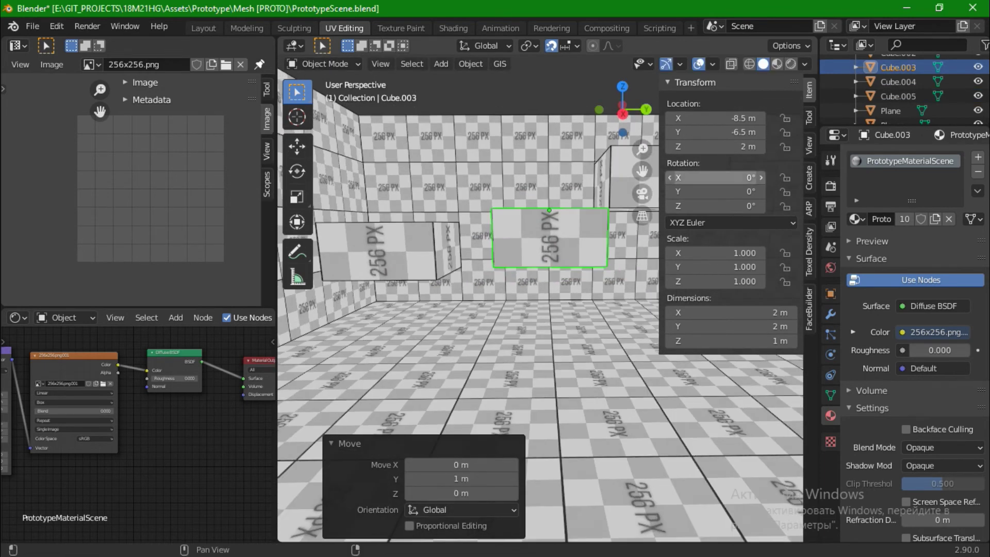
- Move the Player object across the floor to X -8 m, Y -7 m, under the middle block
scroll(541, 309, "down", 5)
left_click(622, 370)
key("g")
key("z")
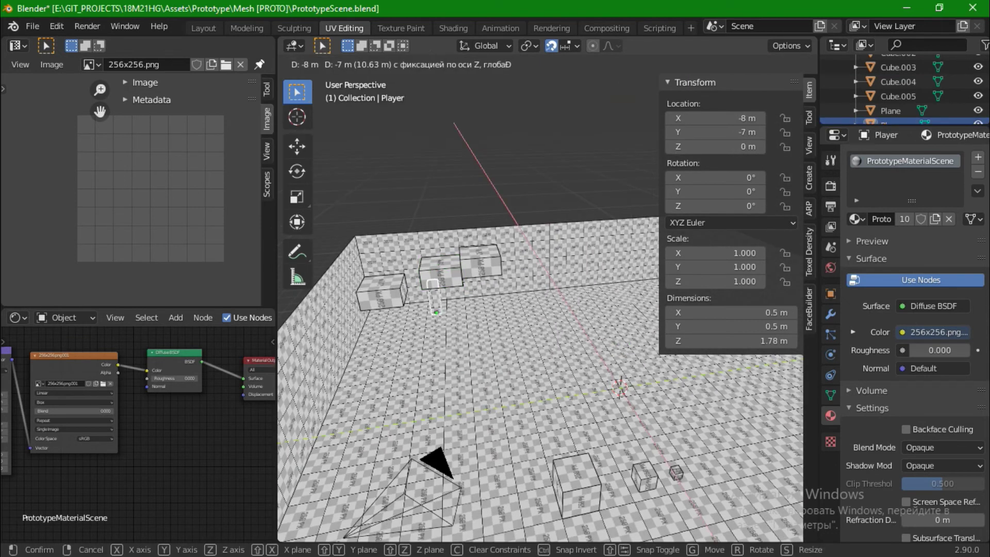
key("Return")
- Raise the middle block along Z to 2.8 m, just above the Player's head
scroll(541, 307, "up", 8)
left_click(546, 227)
key("g")
key("z")
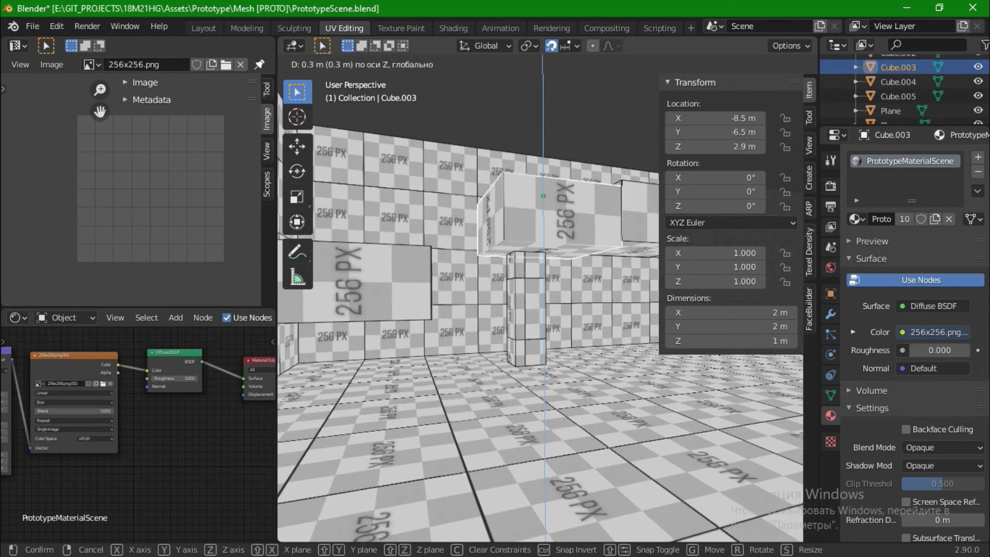
key("Return")
- Move the Player object 2 m along Y to stand under the block at Y -4.5 m
middle_click_drag(542, 310, 516, 310)
left_click(464, 320)
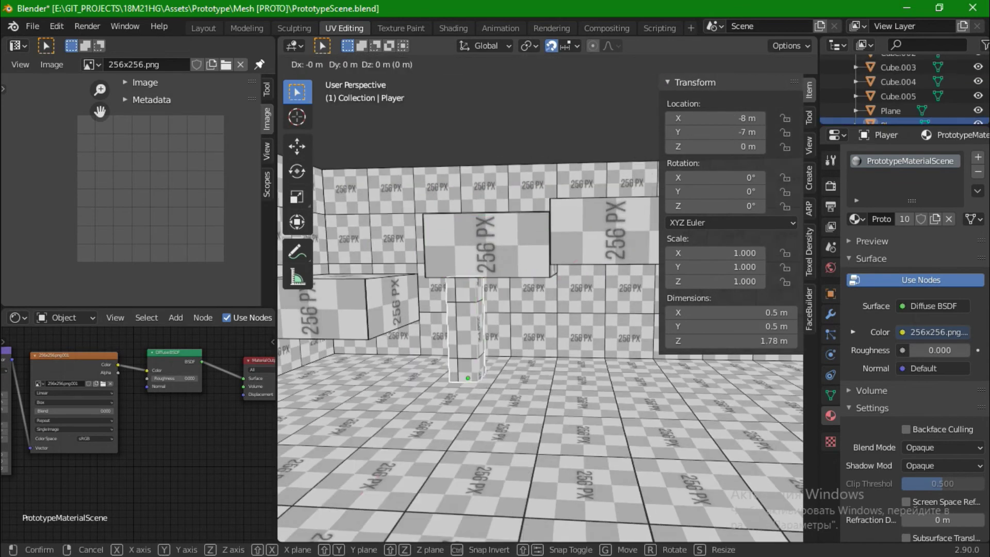
type("gy2")
key("Return")
middle_click_drag(542, 309, 526, 310)
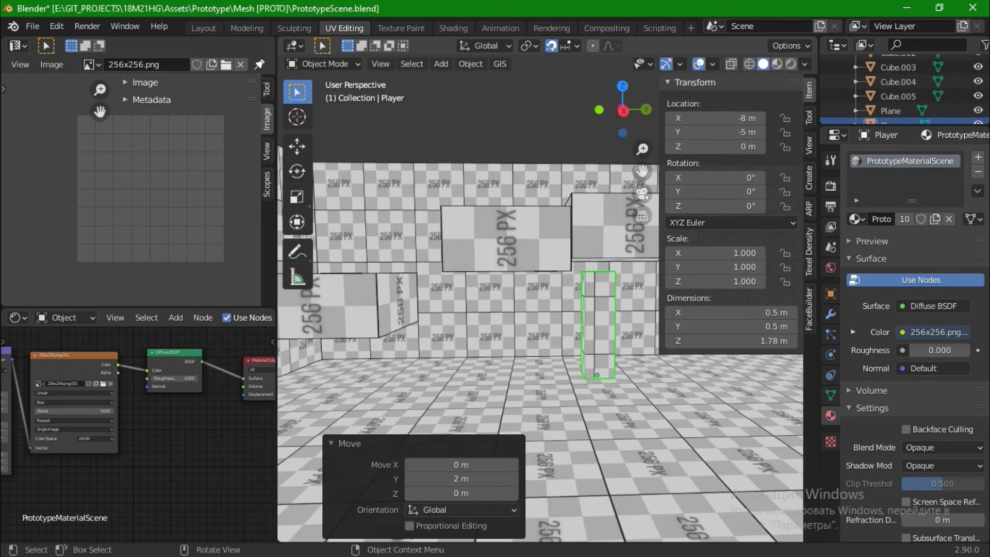
- Lower the block at Y -4.5 m along Z to just above the Player's head
left_click(351, 314)
left_click(614, 227)
key("g")
key("z")
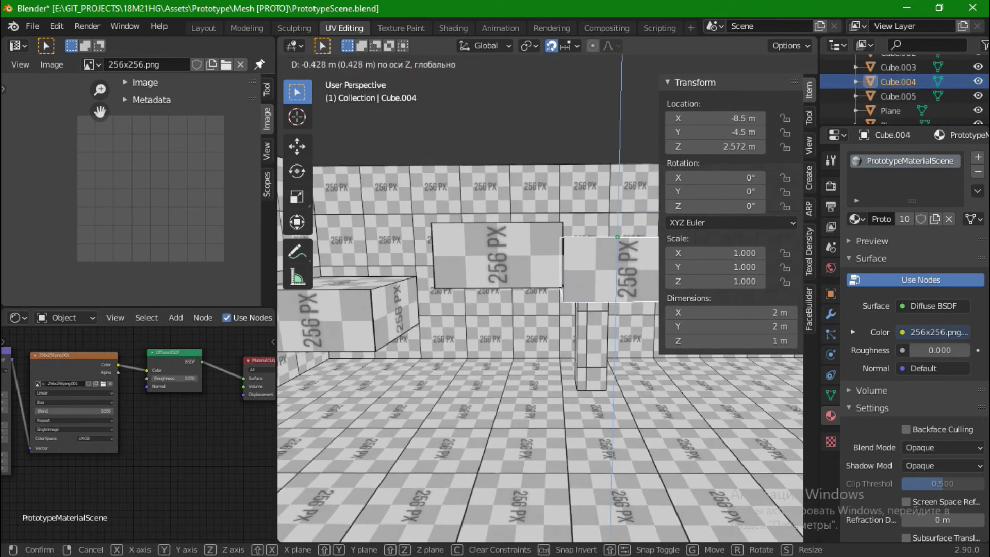
key("Return")
- Set the Player's Z dimension to 0.9 m and move it to Y -6 m, under the middle block
left_click(497, 255)
left_click(593, 341)
left_click(498, 255)
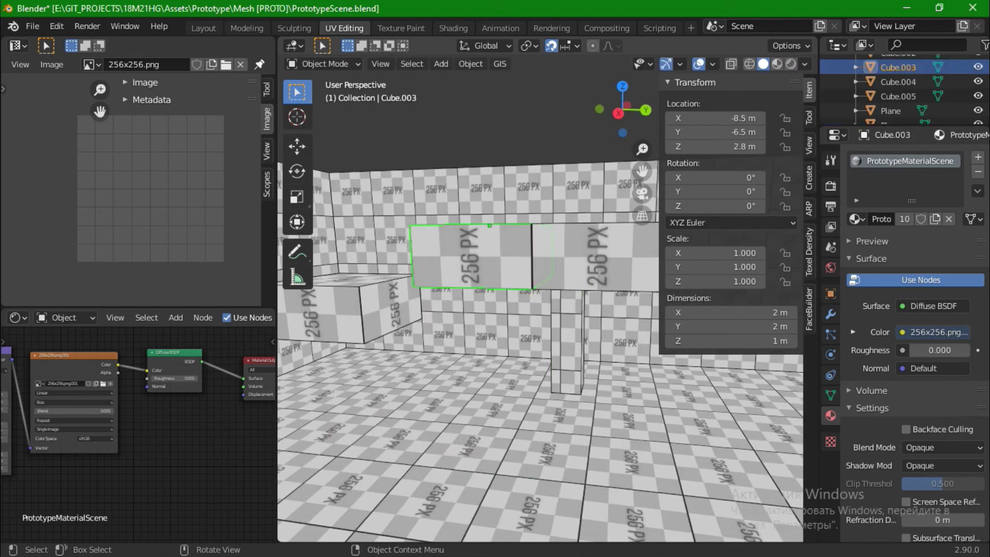
left_click(592, 340)
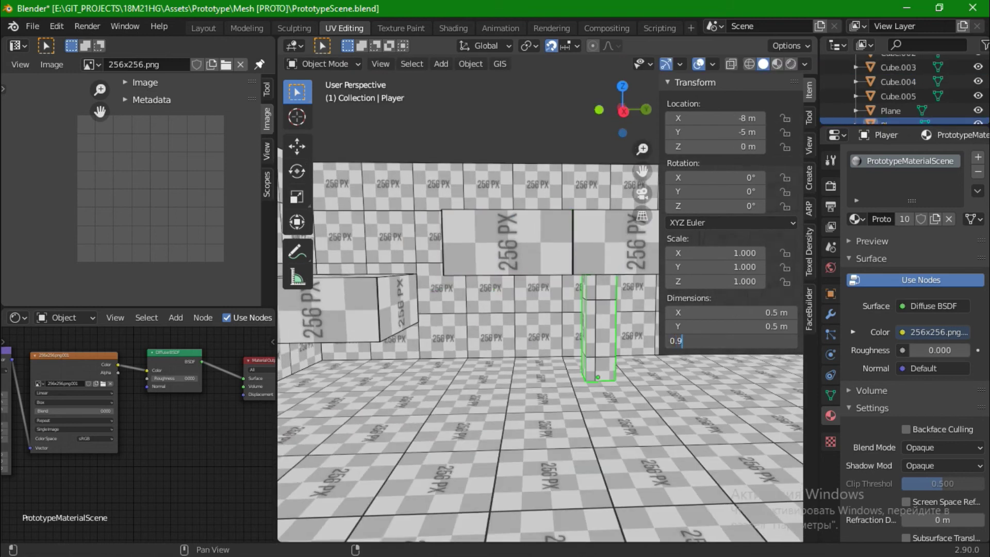
key("g")
key("Return")
- Lower the middle block along Z to just above the 0.9 m tall Player
left_click(508, 242)
key("g")
key("z")
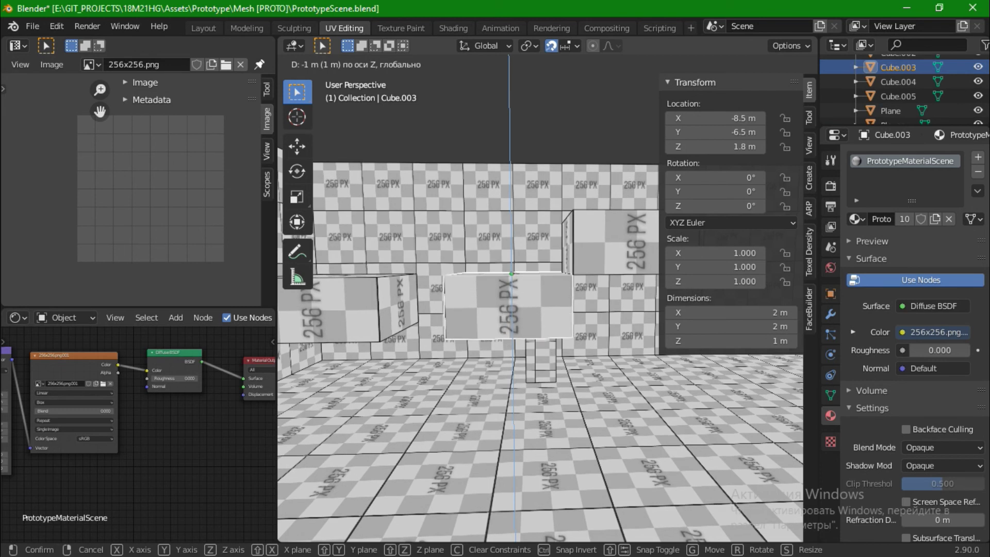
key("Return")
middle_click_drag(510, 263, 469, 235)
key("g")
key("z")
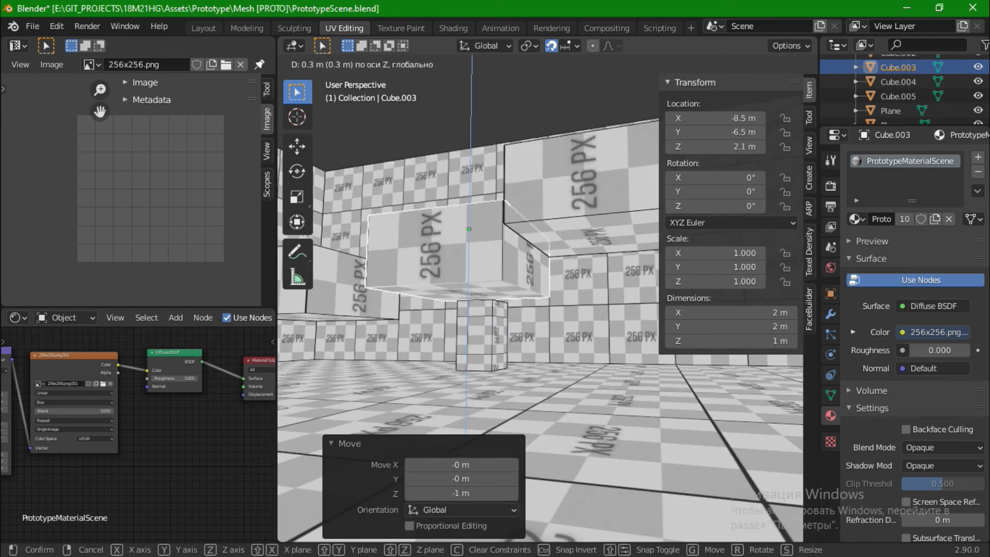
key("Return")
- Set the Player's Z dimension to 0.3 m and move it across the floor beneath the corner block
middle_click_drag(469, 236, 516, 243)
left_click(618, 336)
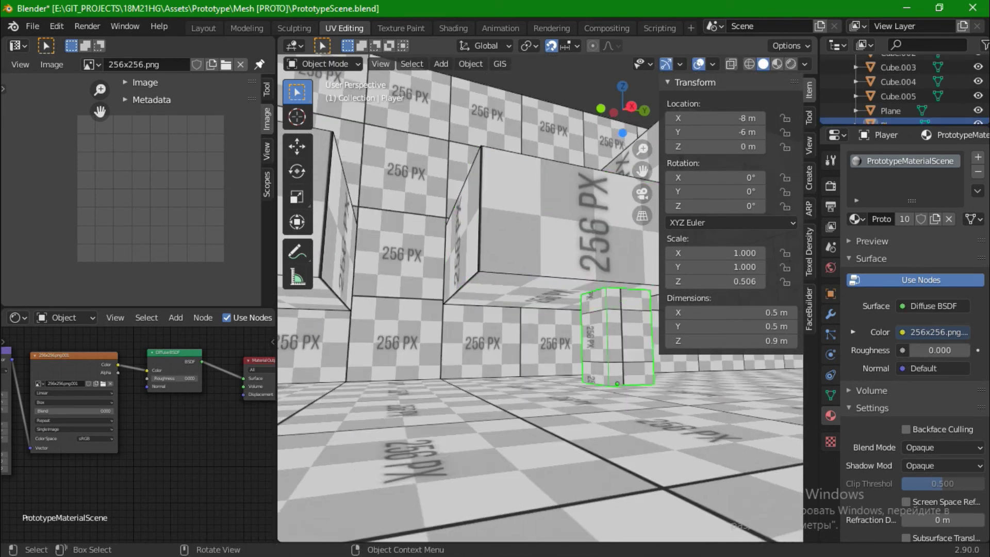
key("g")
key("Return")
key("g")
middle_click_drag(617, 335, 531, 221)
key("Return")
left_click(515, 155)
left_click(567, 314)
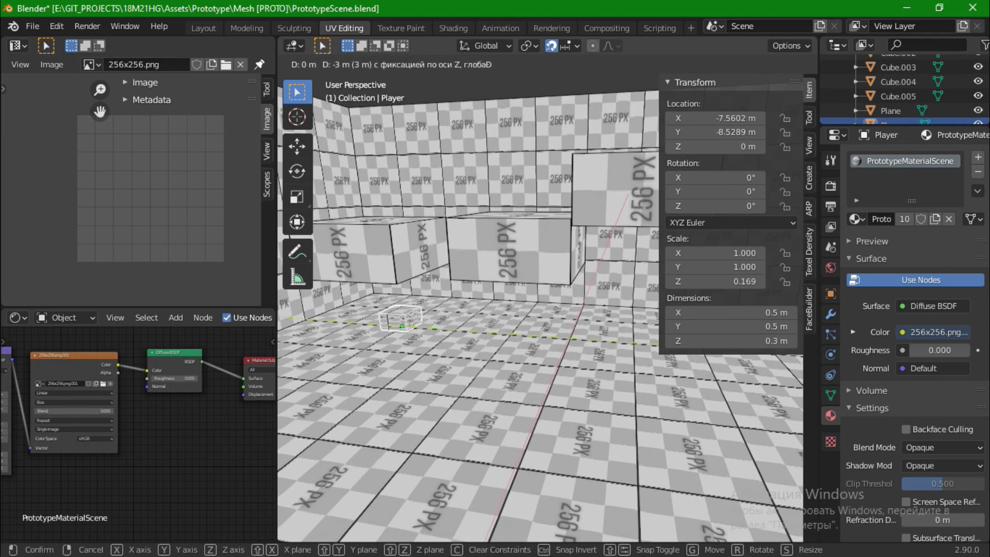
- Adjust the corner block's height along Z to fit above the 0.3 m tall Player
key("g")
key("z")
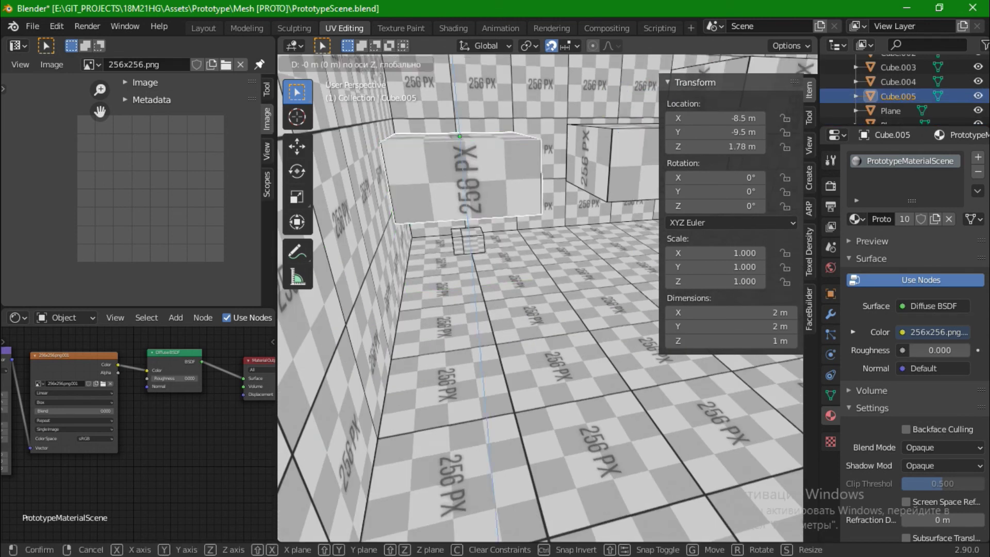